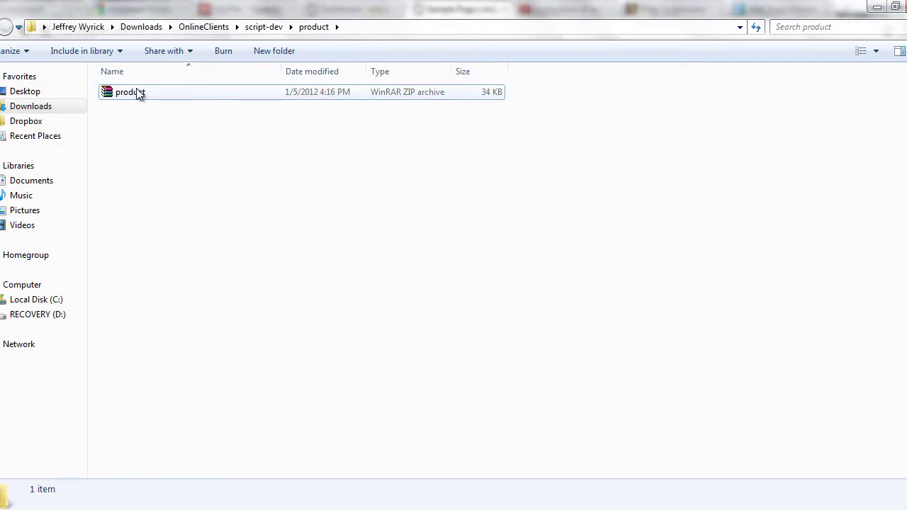
Extract the product ZIP archive into its own product folder with WinRAR and open the extracted folder.
left_click(198, 94)
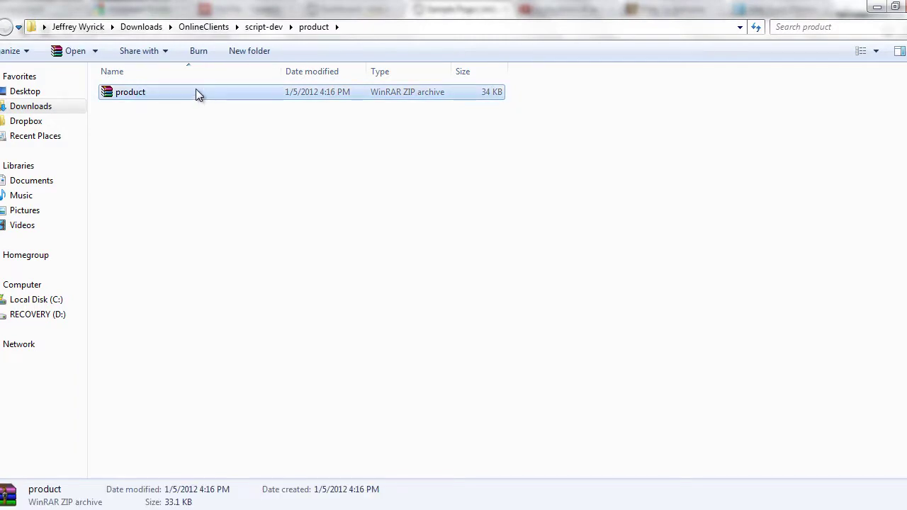
right_click(196, 90)
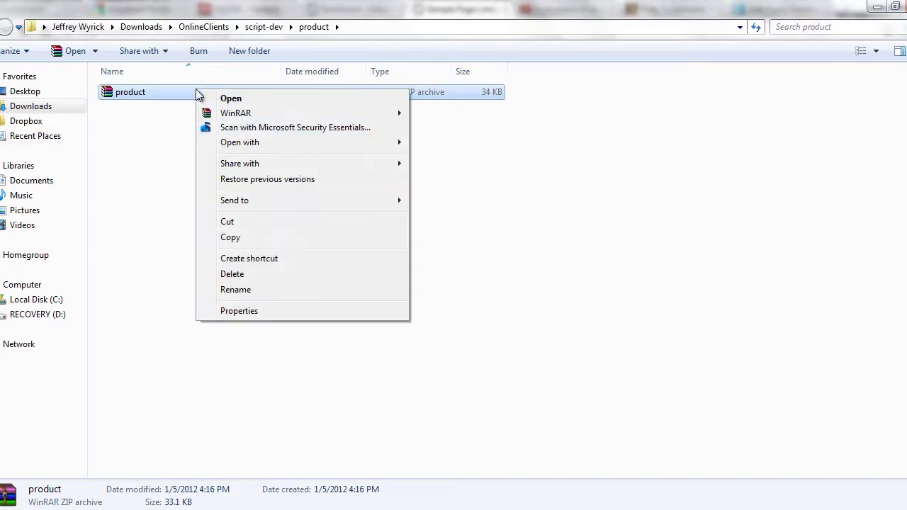
mouse_move(250, 115)
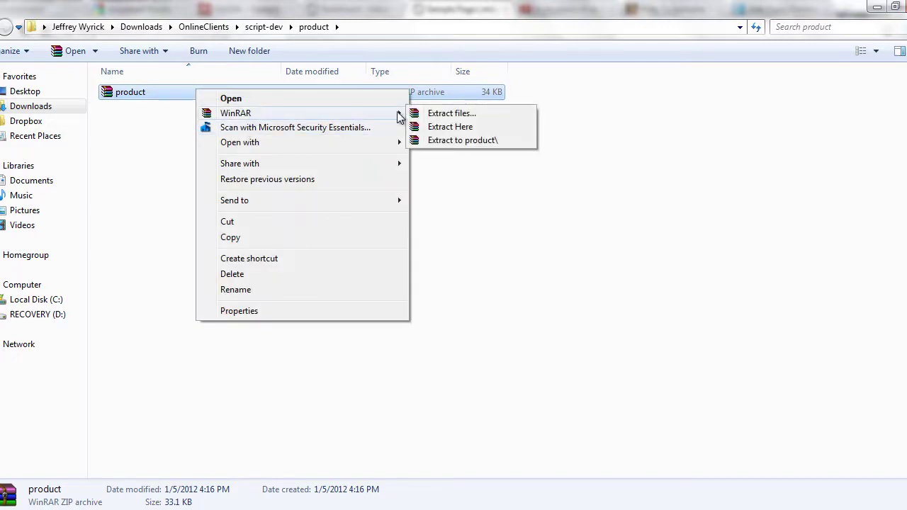
left_click(460, 140)
double_click(129, 92)
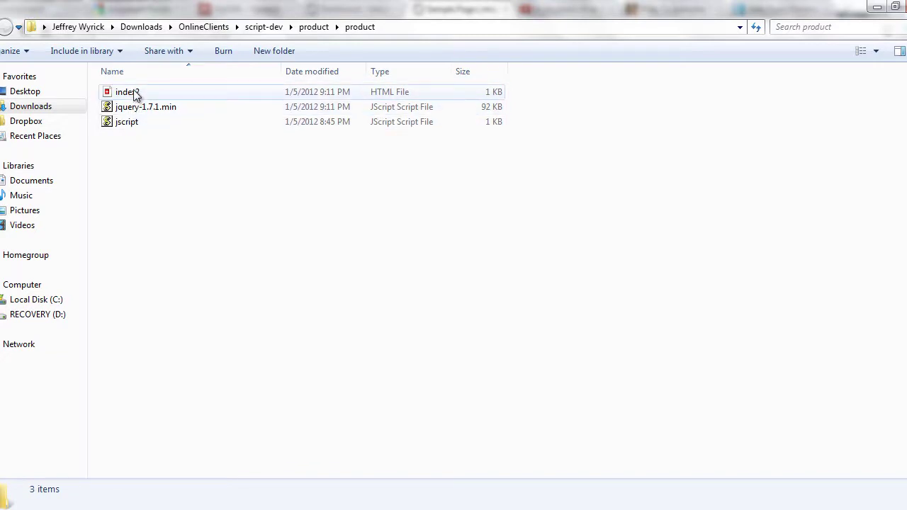
View the index2.html page in Chrome and return to the extracted product folder.
left_click(135, 95)
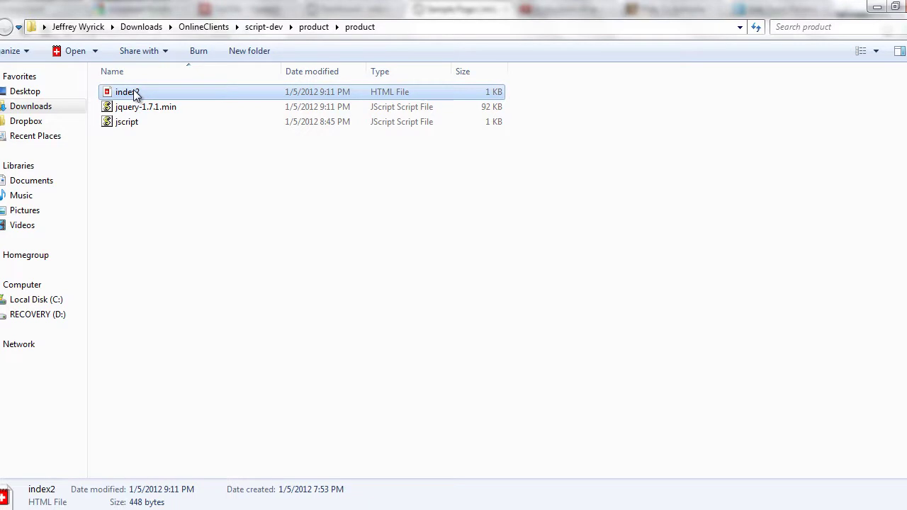
left_click(180, 487)
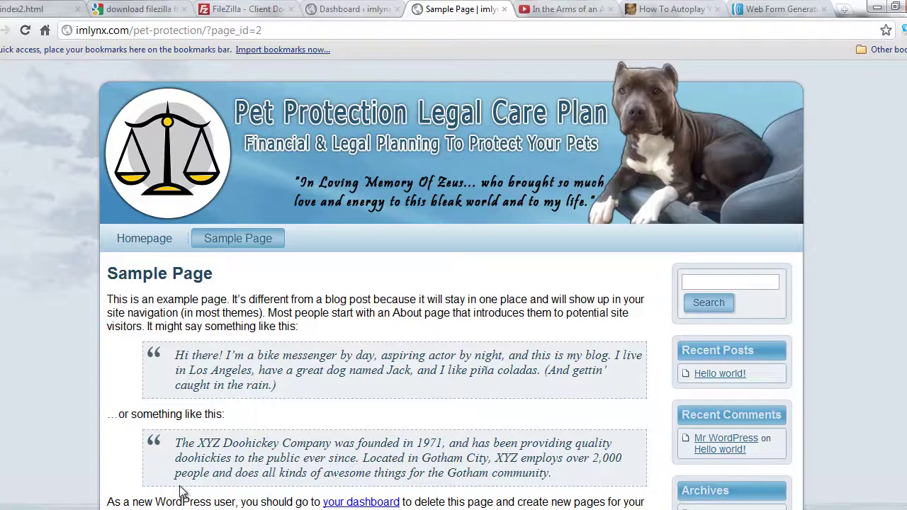
left_click(23, 10)
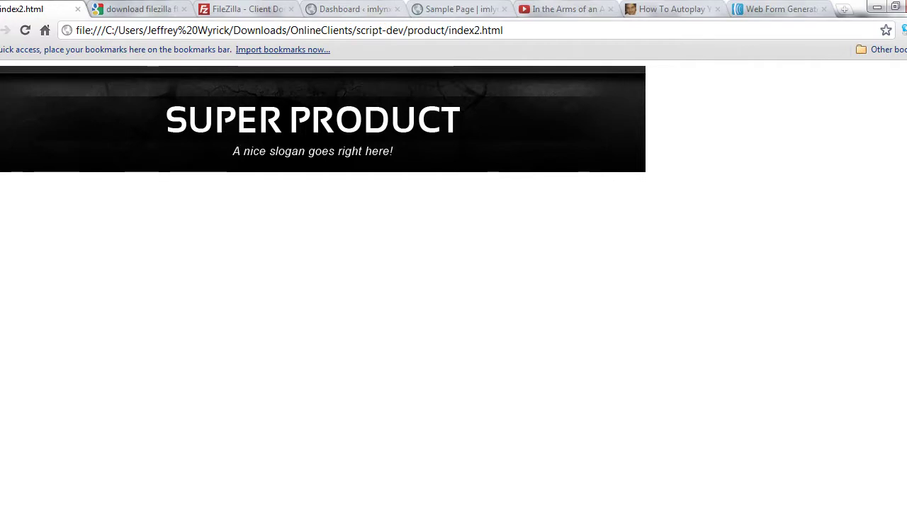
left_click(222, 470)
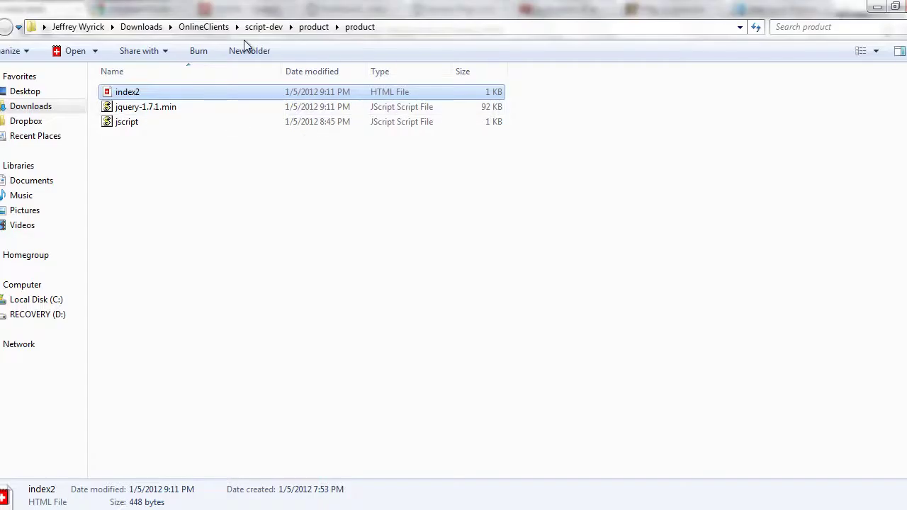
Create a folder named bonus in the parent product folder.
left_click(314, 27)
right_click(270, 182)
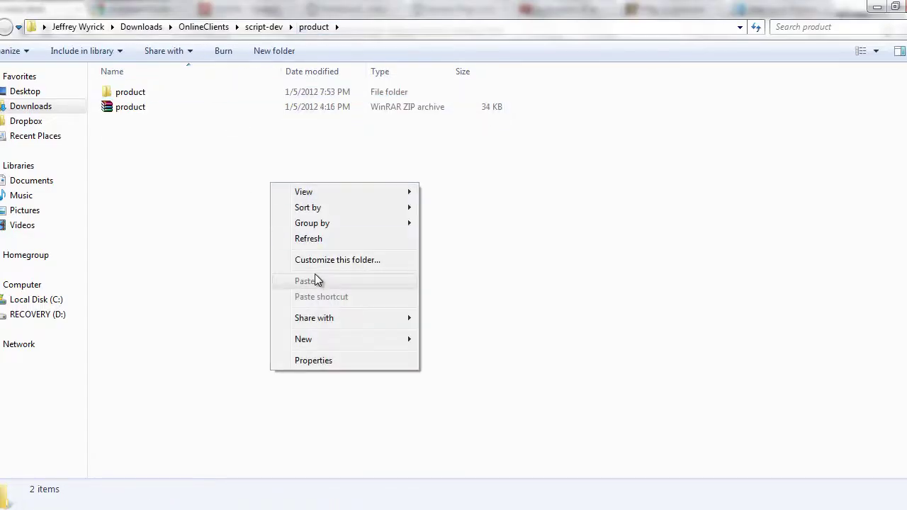
mouse_move(312, 337)
left_click(450, 339)
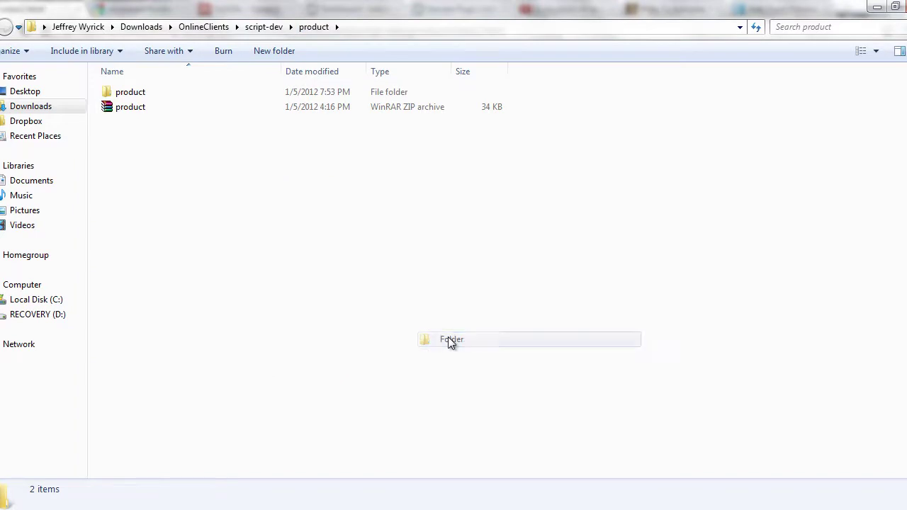
type("bonus")
key("Return")
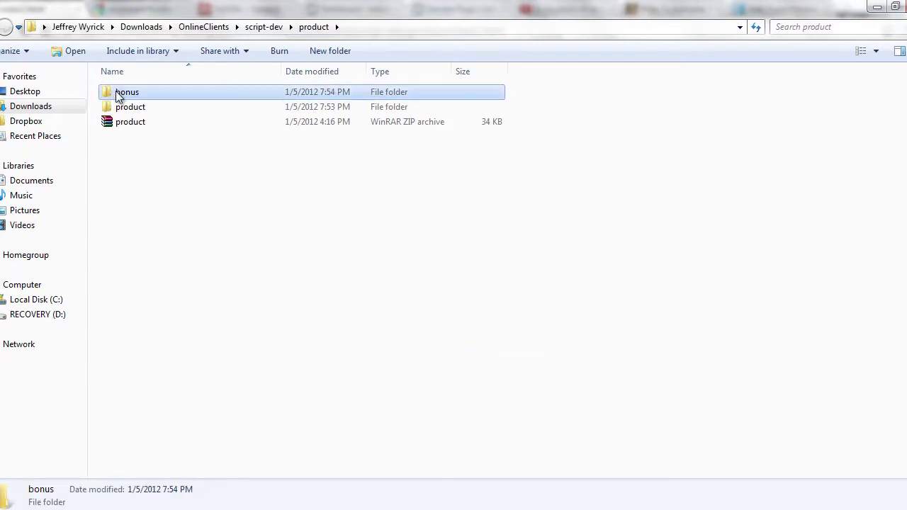
Copy index2, jquery-1.7.1.min and jscript from the inner product folder into the bonus folder.
double_click(121, 107)
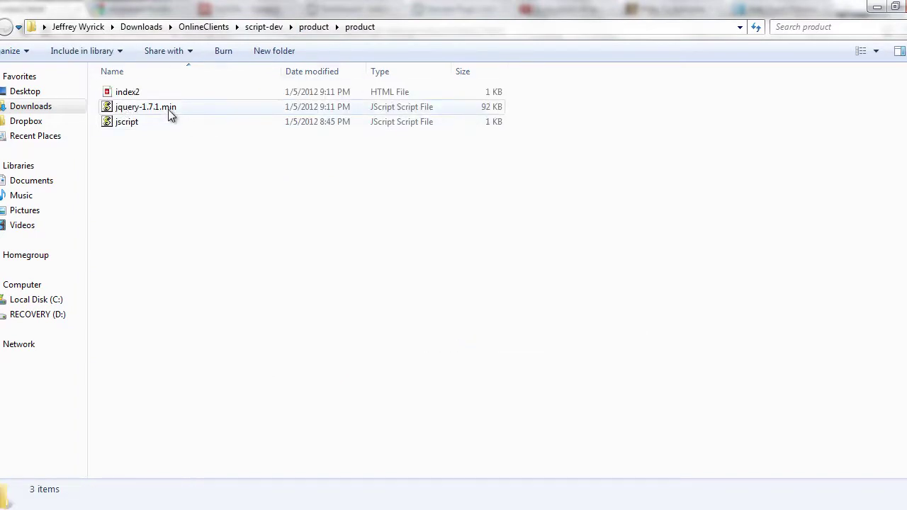
left_click(159, 107)
left_click(129, 93)
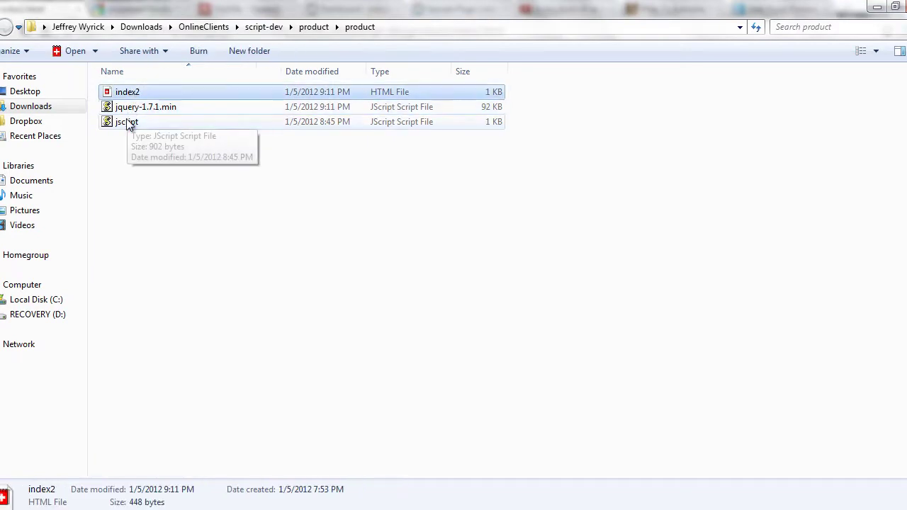
left_click(128, 124, "shift")
right_click(126, 120)
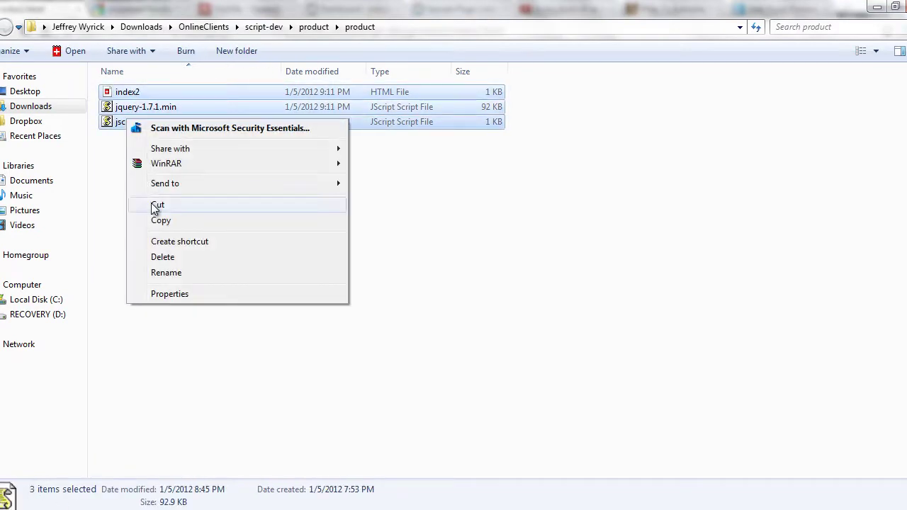
left_click(152, 224)
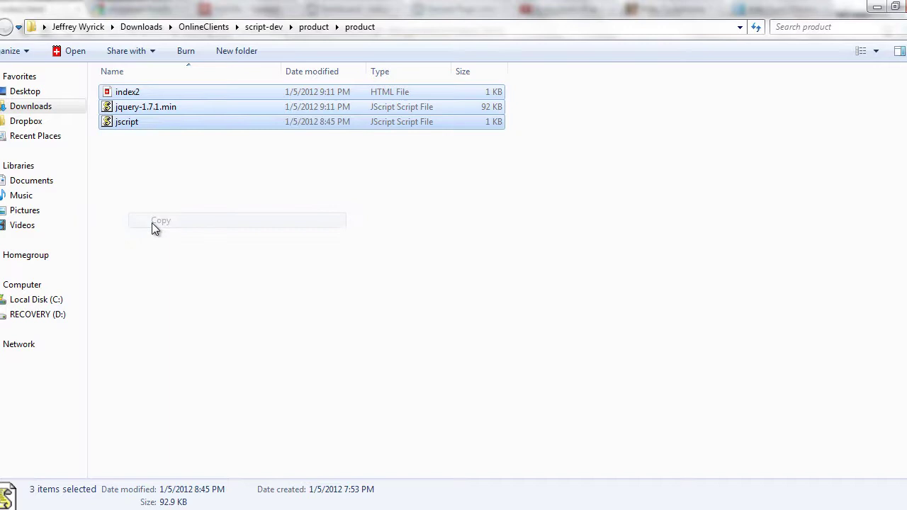
left_click(309, 165)
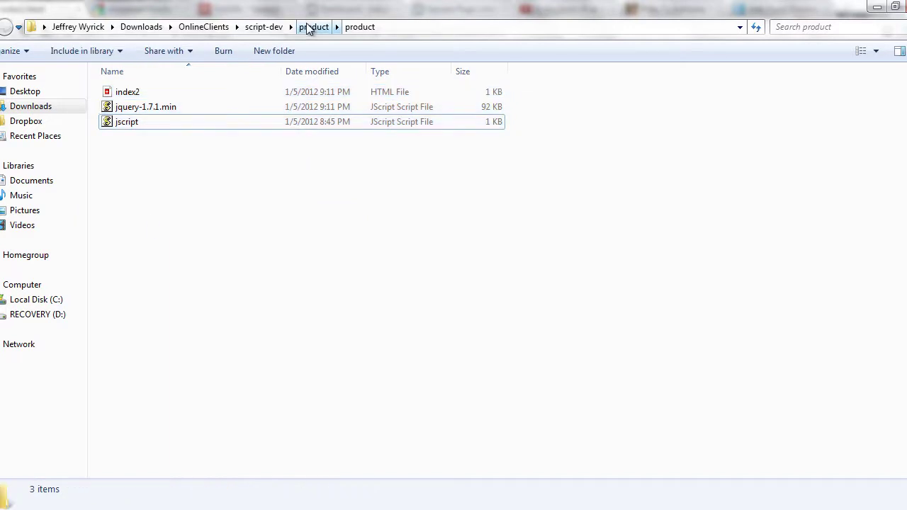
left_click(307, 27)
double_click(126, 90)
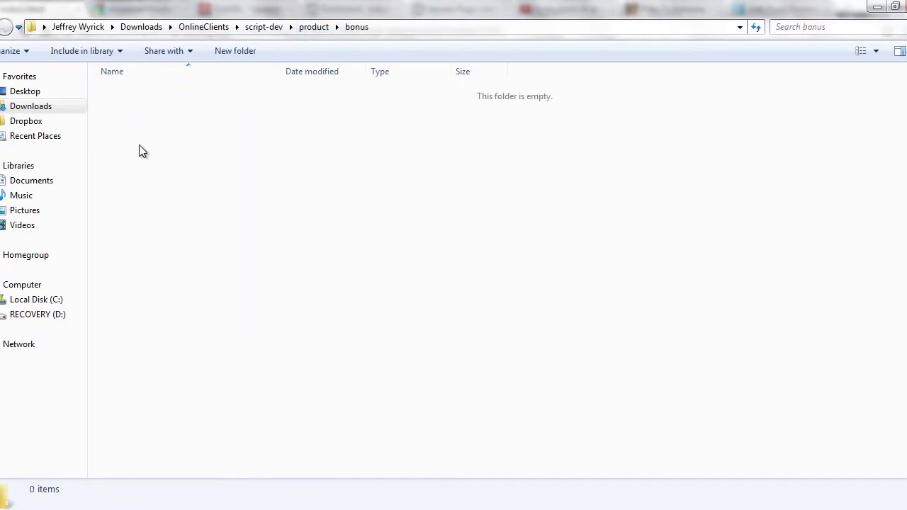
key("ctrl+v")
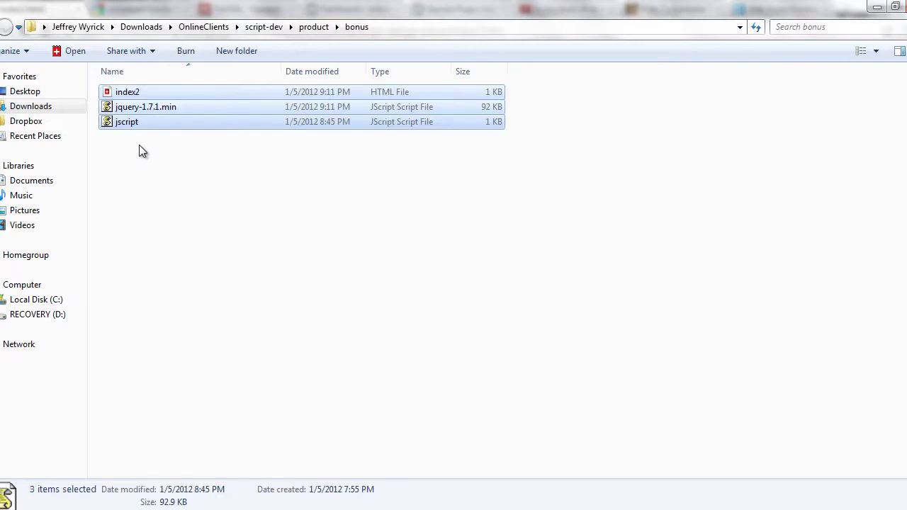
left_click(139, 146)
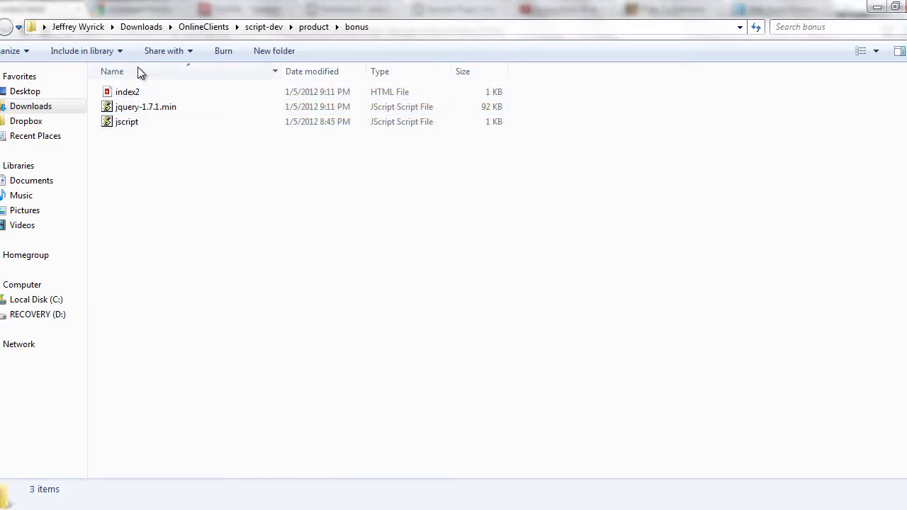
Examine the script references in the bonus folder's index2 file using Notepad, and close it.
left_click(141, 110)
left_click(127, 125, "ctrl")
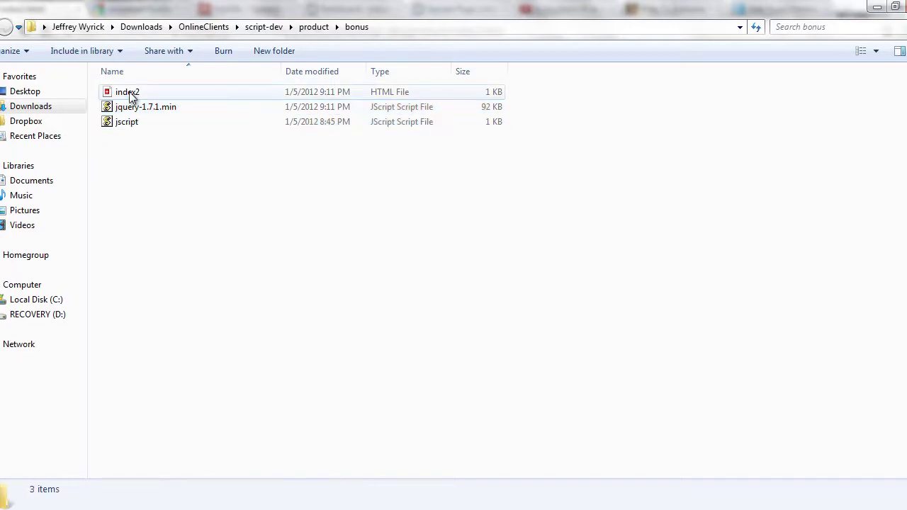
left_click(129, 94)
right_click(130, 93)
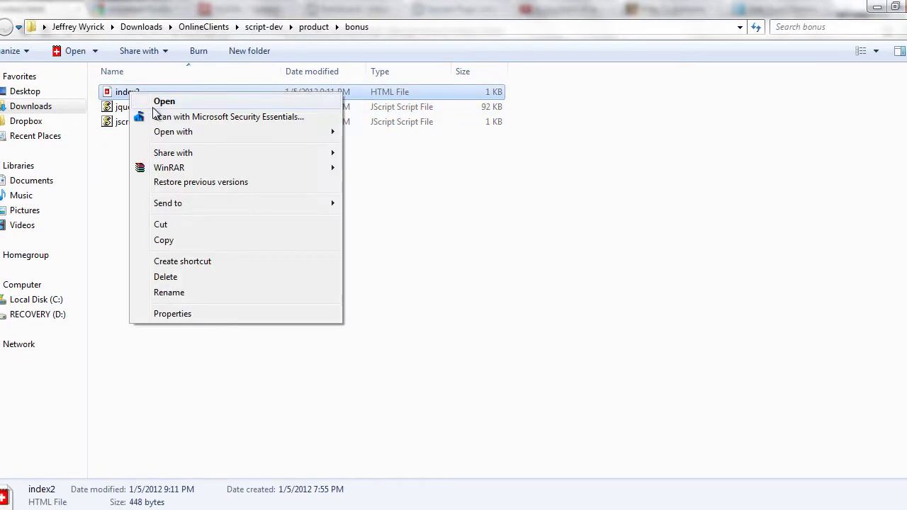
mouse_move(157, 136)
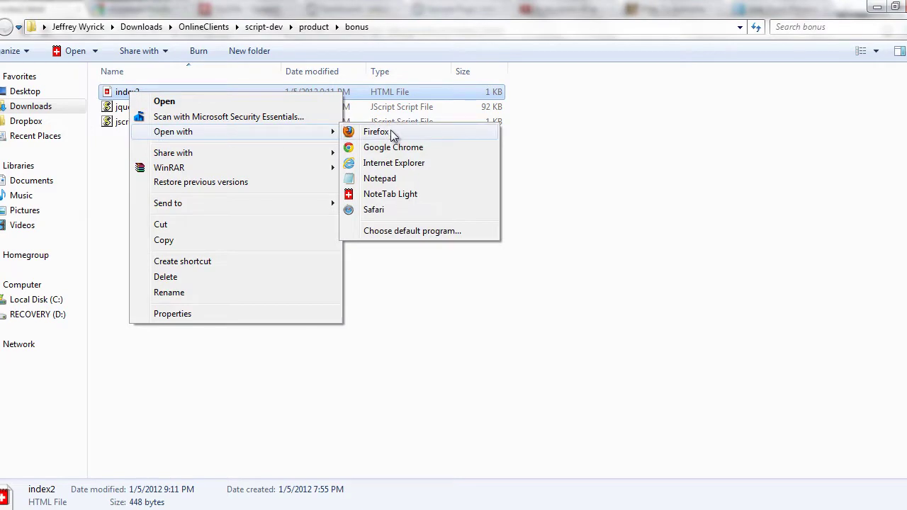
left_click(388, 178)
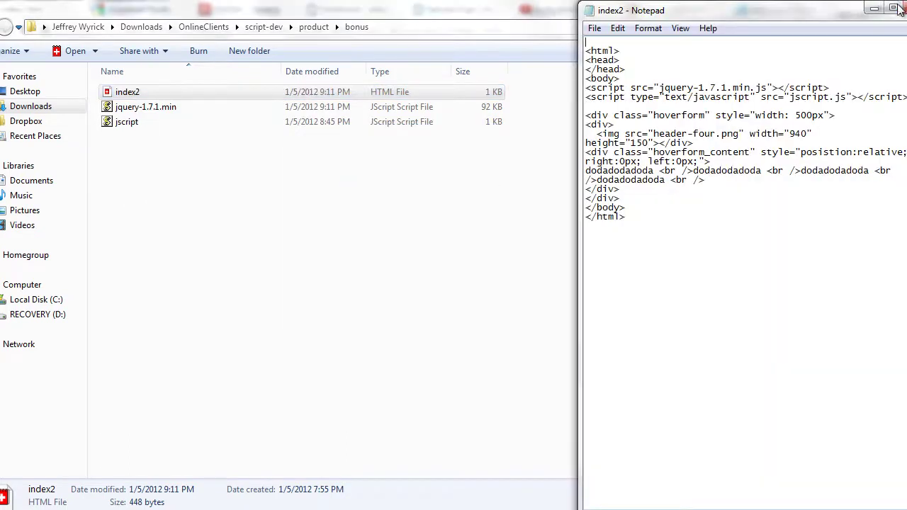
left_click(895, 8)
left_click(475, 90)
key("shift+Home")
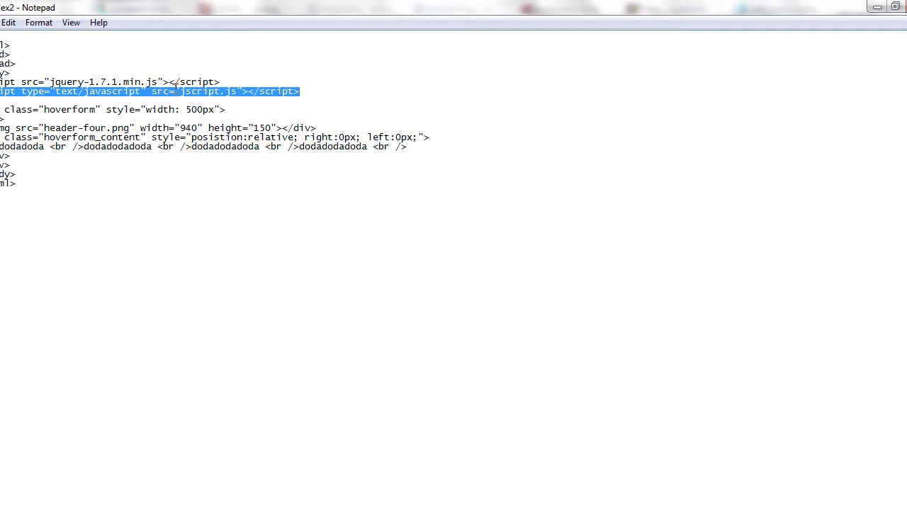
key("alt+F4")
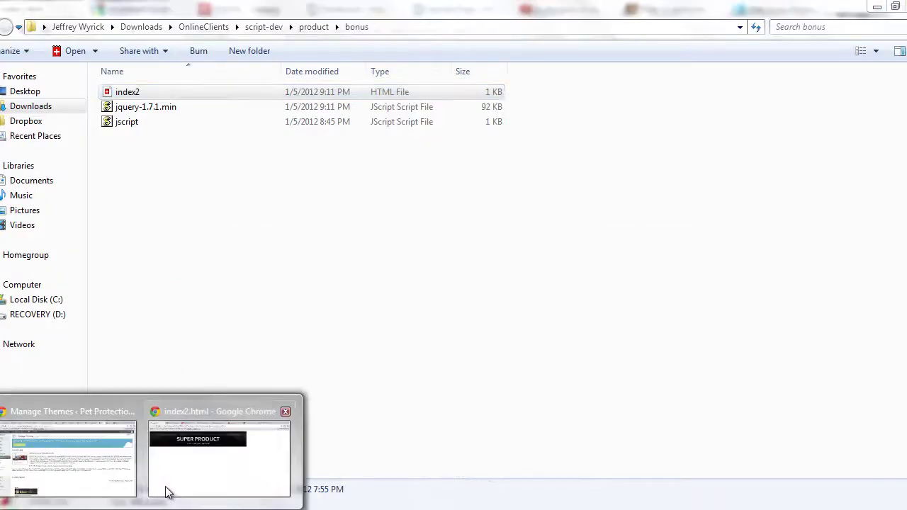
Switch to Chrome, look over the FileZilla Client Download page, and close its tab and the FileZilla search tab.
left_click(166, 485)
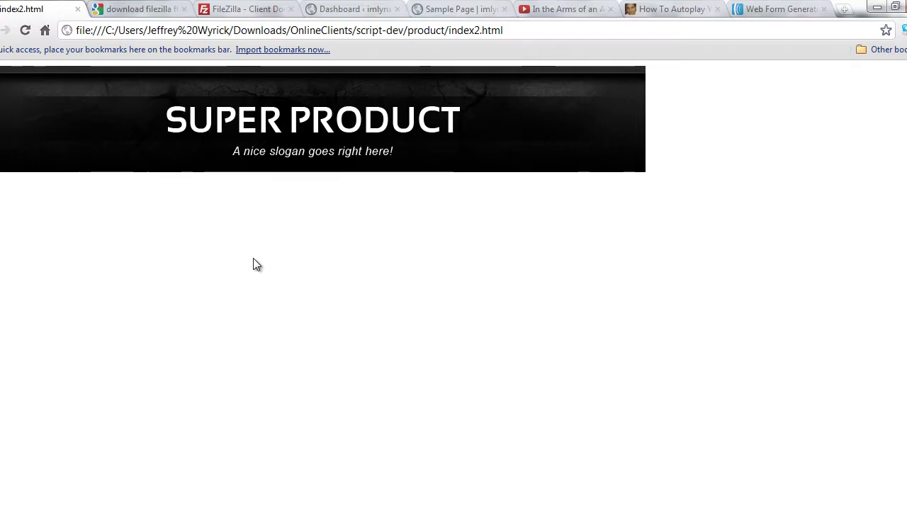
left_click(145, 9)
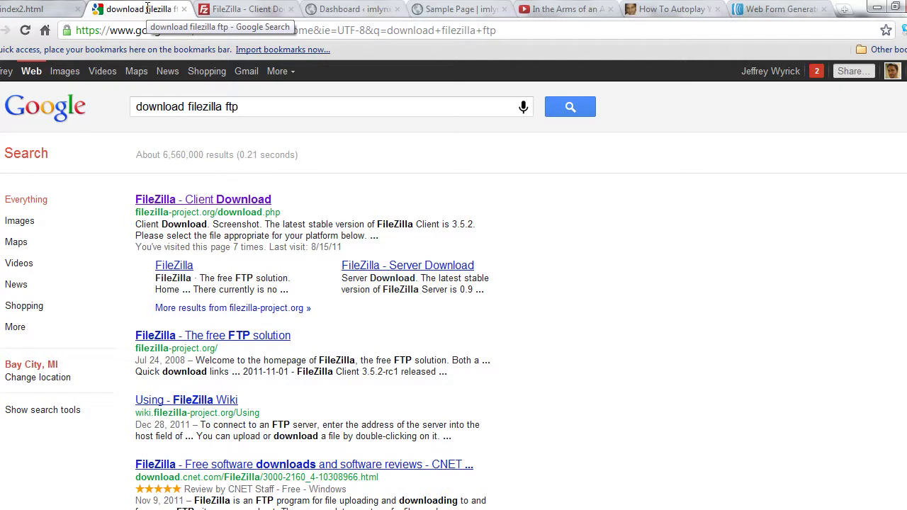
left_click(183, 8)
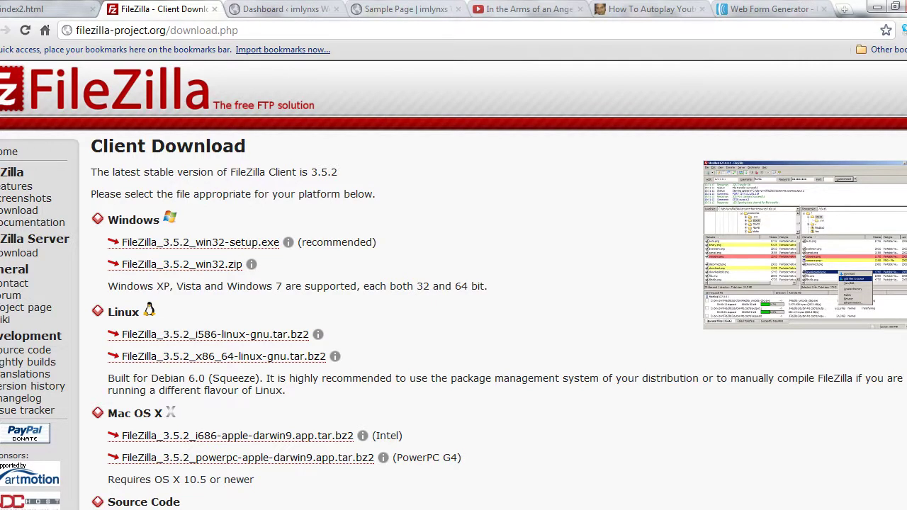
scroll(667, 216, "down", 1)
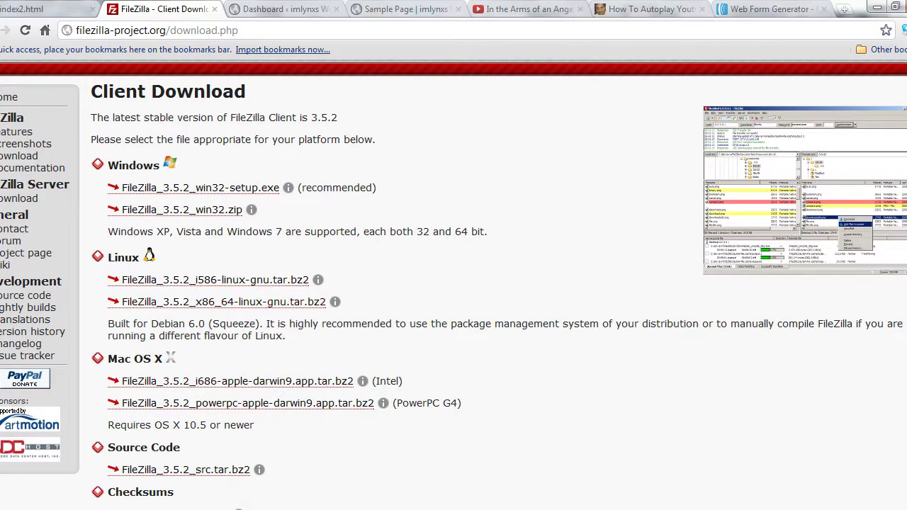
scroll(409, 126, "up", 1)
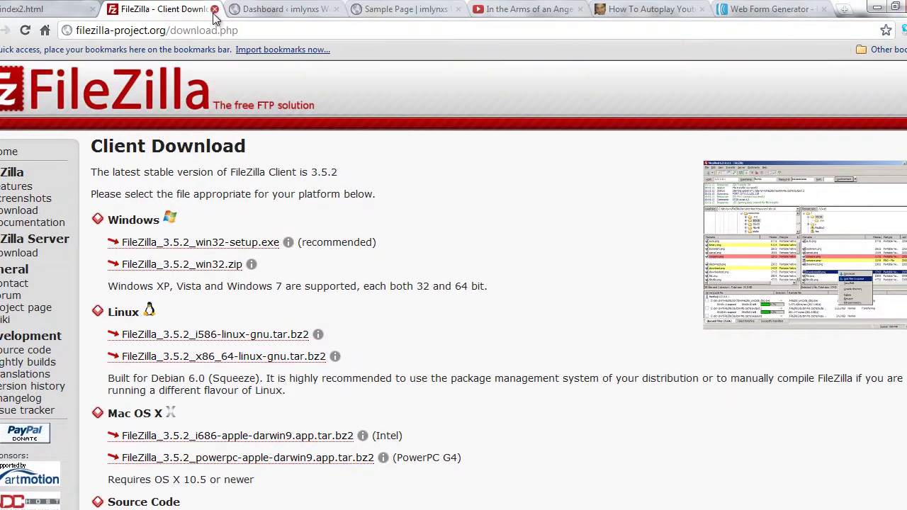
left_click(214, 9)
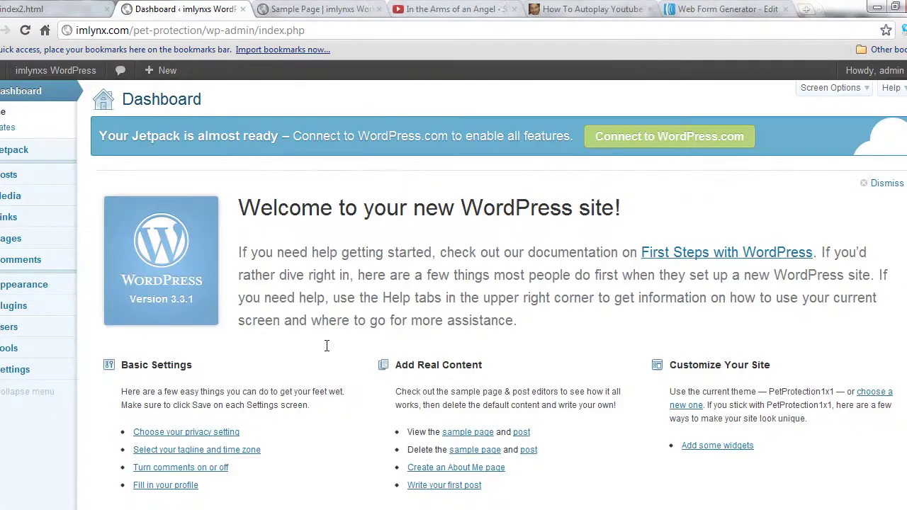
Switch to FileZilla, reconnect to the server and list the remote directory /public_html.
left_click(354, 508)
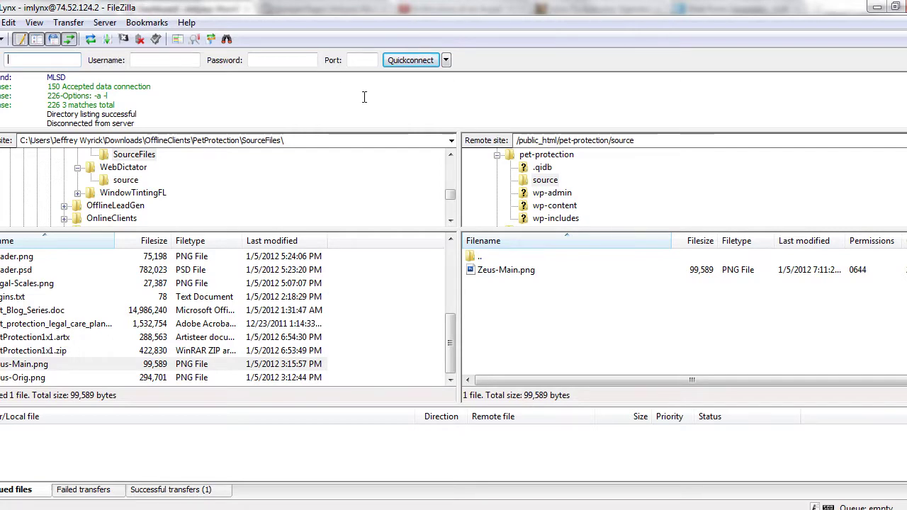
left_click(549, 156)
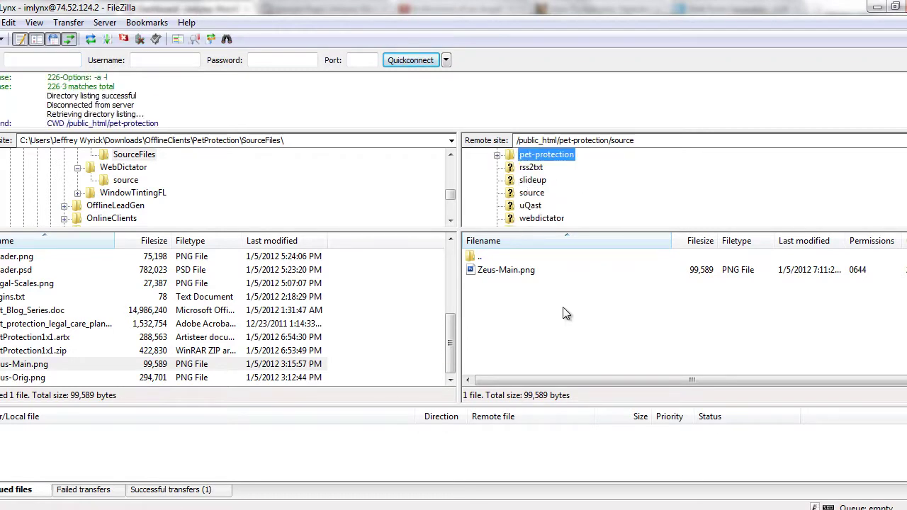
left_click(3, 39)
left_click(13, 125)
key("Return")
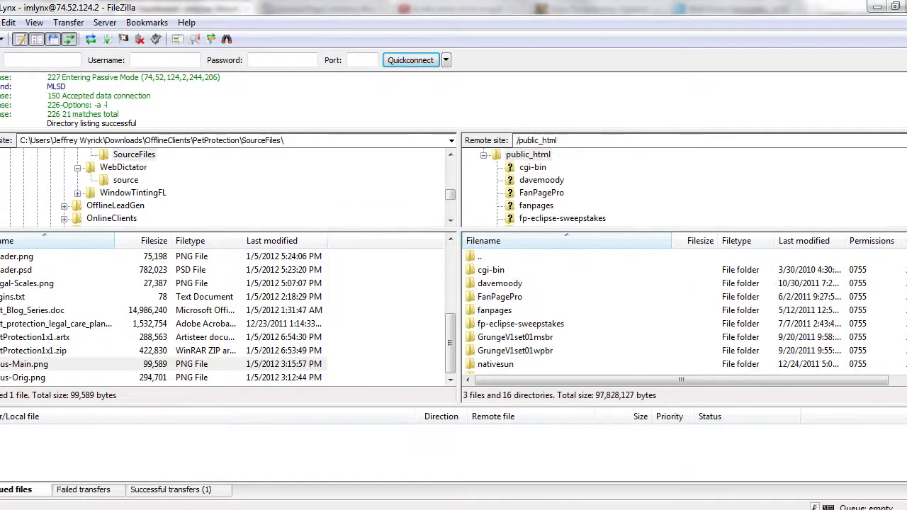
scroll(653, 340, "down", 2)
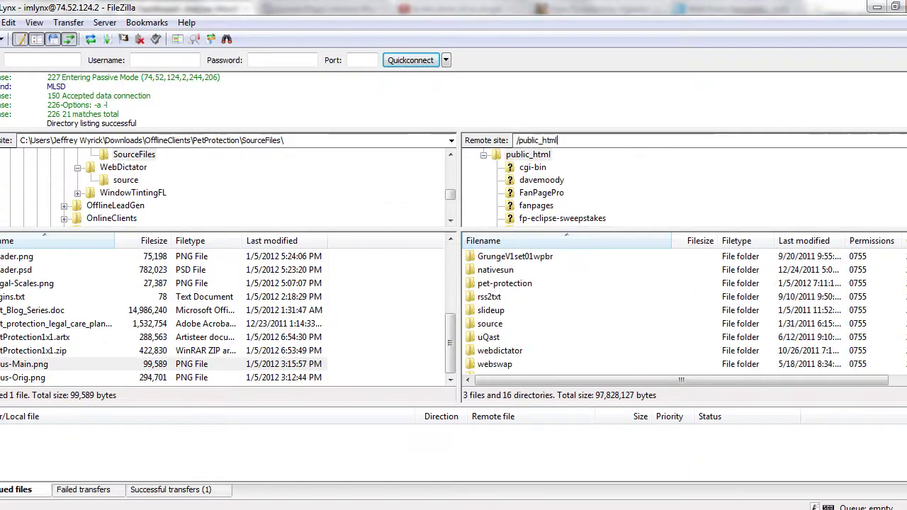
Open the remote pet-protection folder and set FileZilla's local directory to the product\bonus folder using its path from Explorer.
double_click(511, 284)
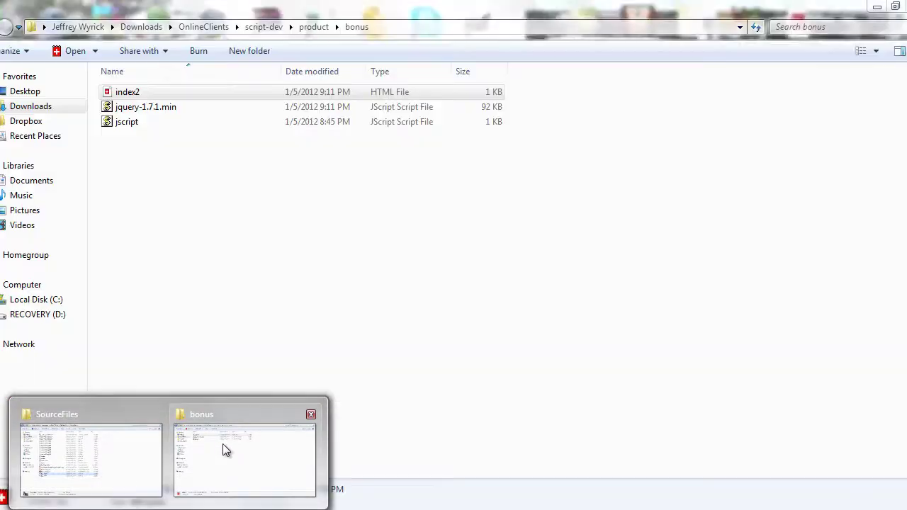
left_click(223, 444)
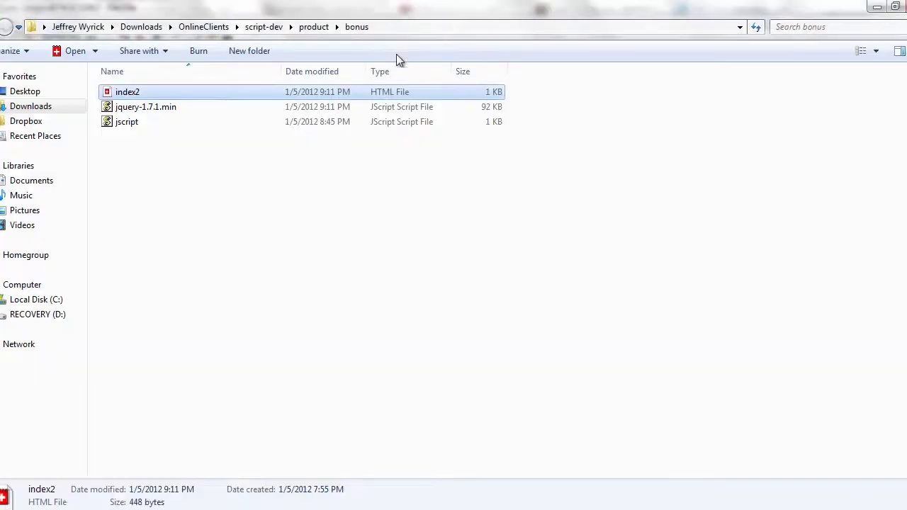
left_click(415, 26)
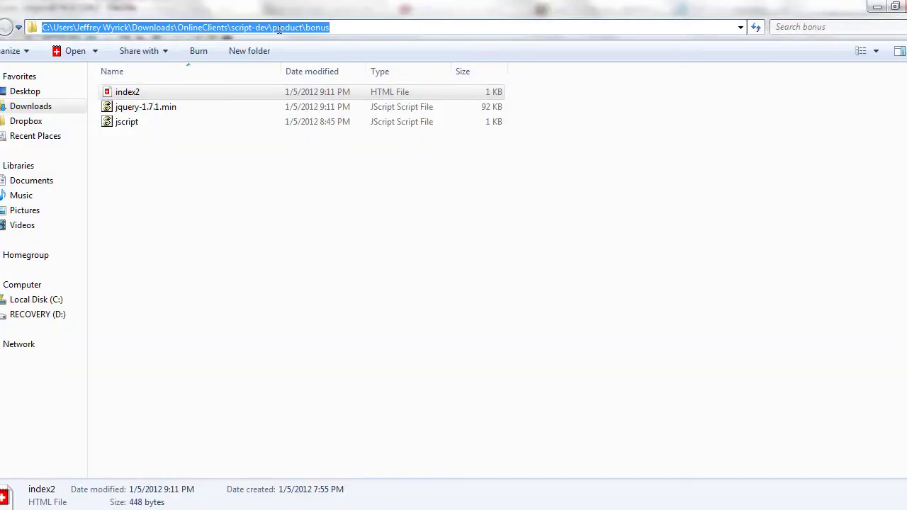
mouse_move(152, 507)
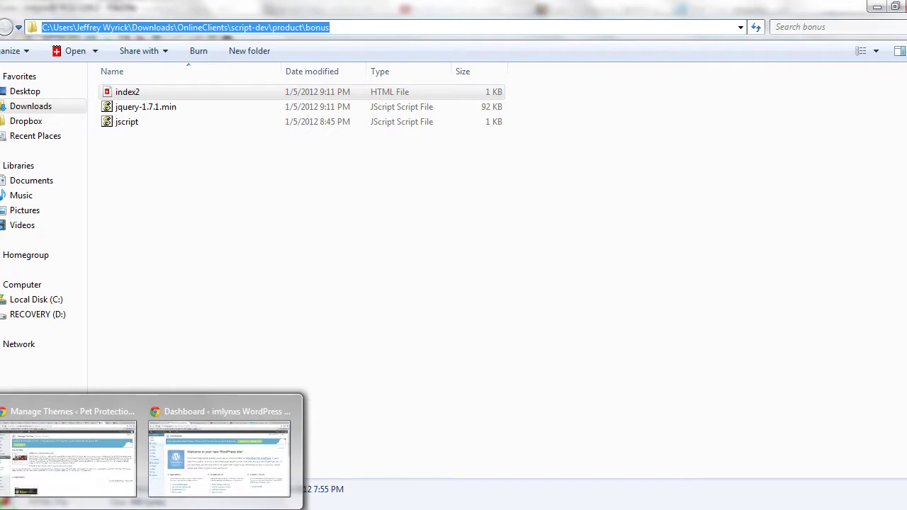
left_click(307, 504)
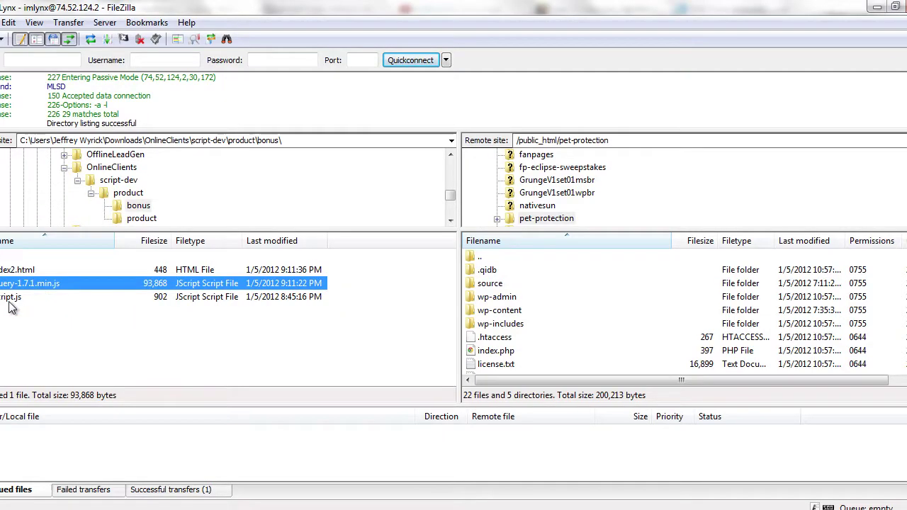
Upload jquery-1.7.1.min.js and jscript.js from the local bonus folder to /public_html/pet-protection.
left_click(14, 296, "ctrl")
right_click(9, 302)
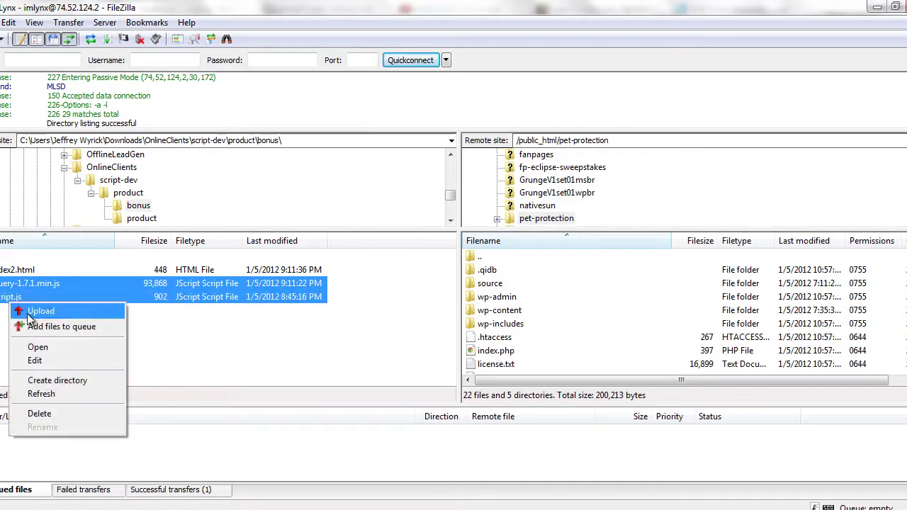
left_click(27, 314)
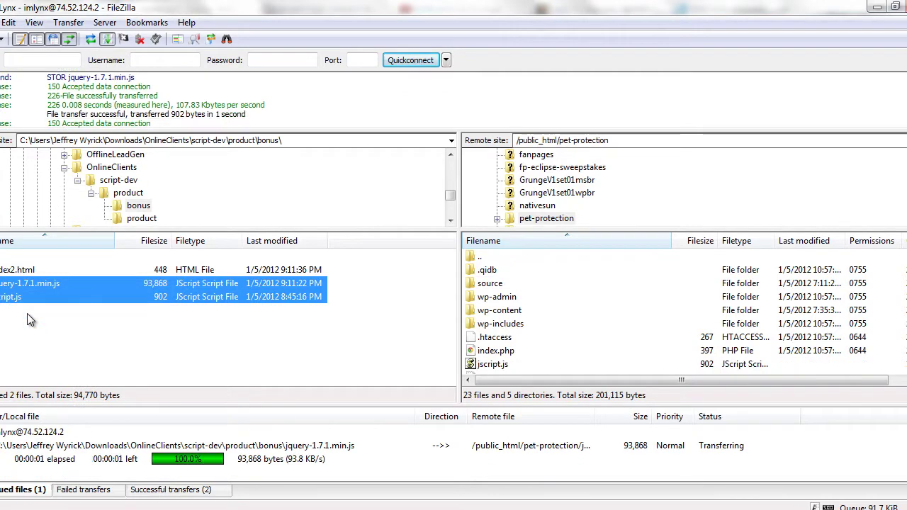
Switch to the index2 file in Notepad and copy its two script lines referencing jquery-1.7.1.min.js and jscript.js.
left_click(476, 503)
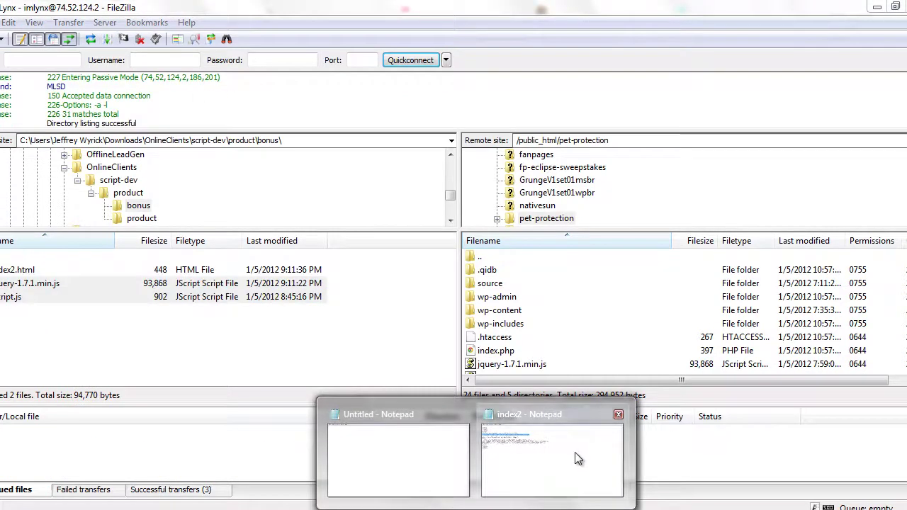
left_click(578, 459)
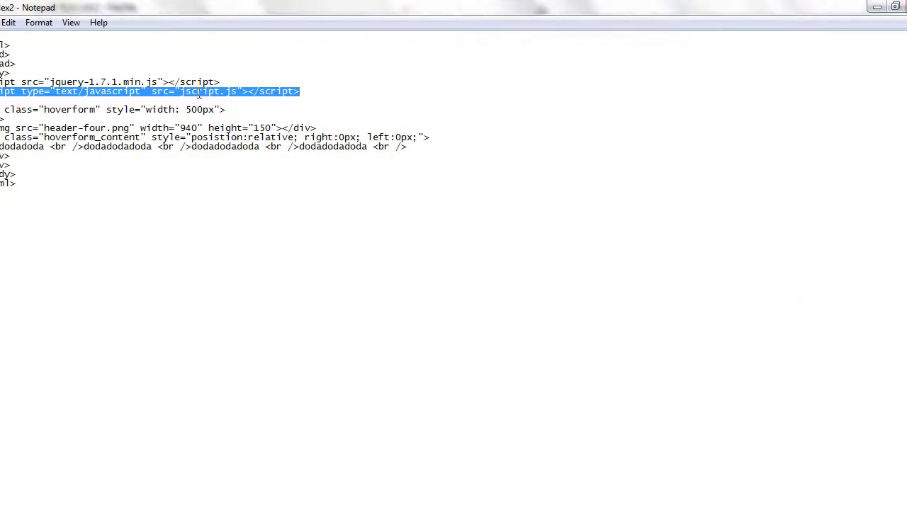
left_click(310, 92)
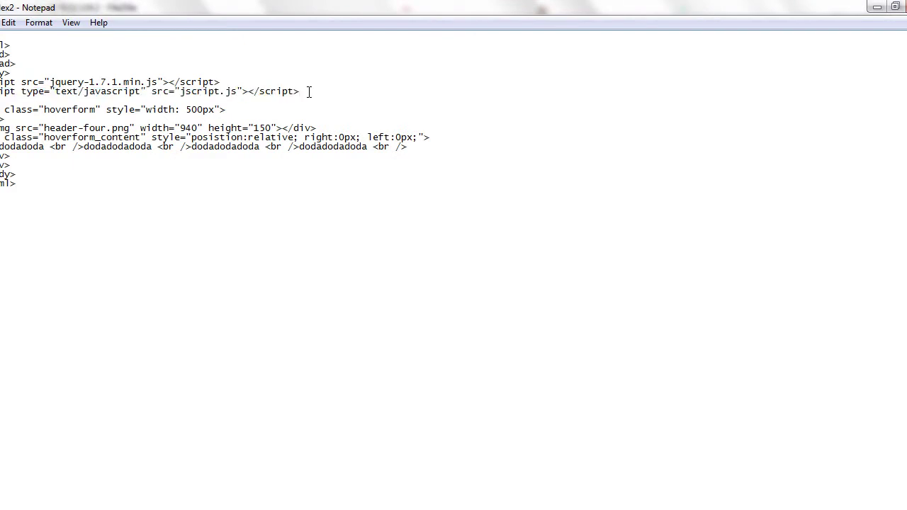
left_click_drag(302, 92, 1, 83)
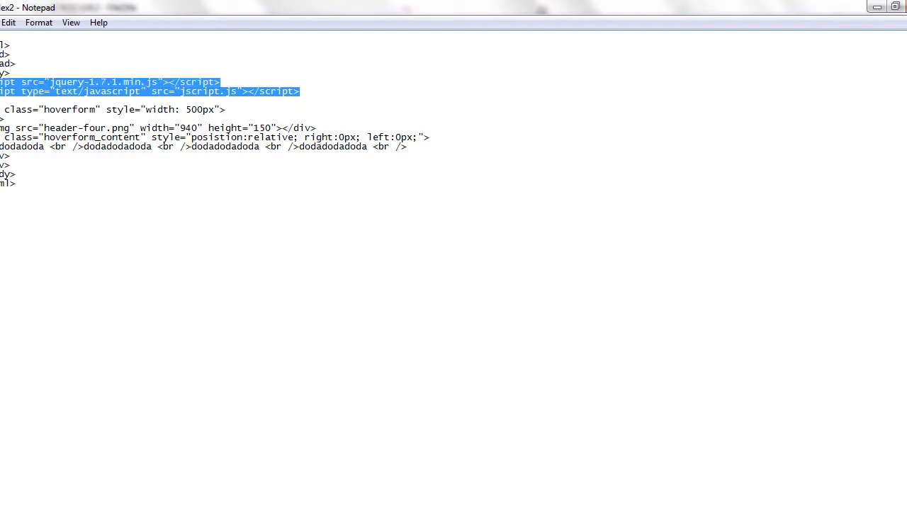
right_click(1, 83)
left_click(12, 140)
right_click(52, 84)
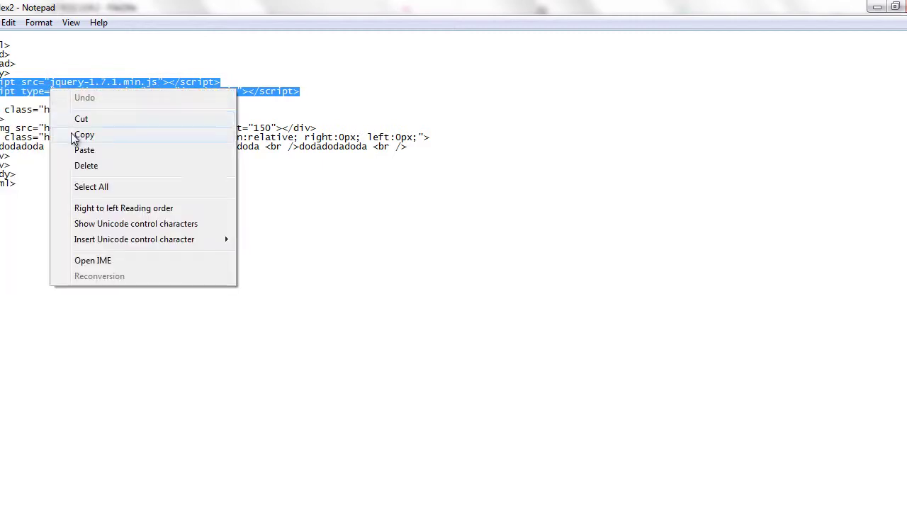
left_click(74, 135)
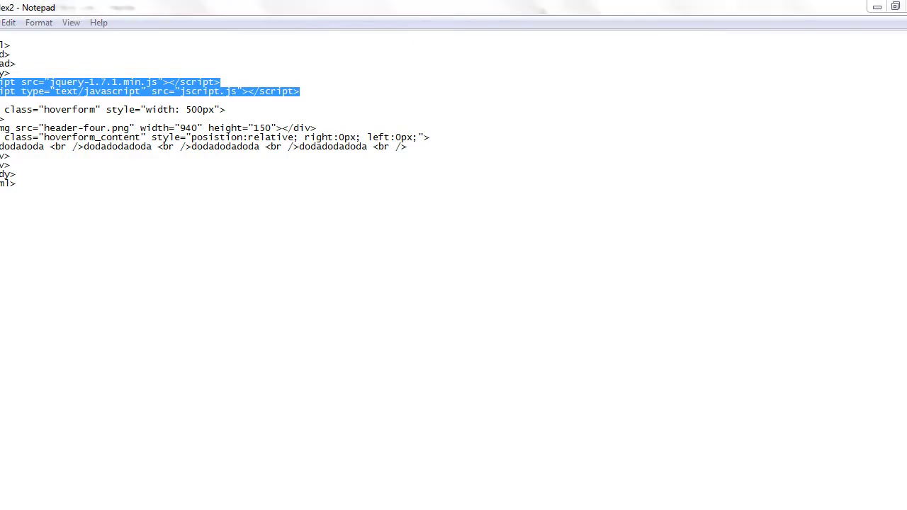
Switch to Chrome and open the PetProtection1x1 theme's Header template (header.php) in the WordPress theme editor, at the closing head tag.
left_click(212, 454)
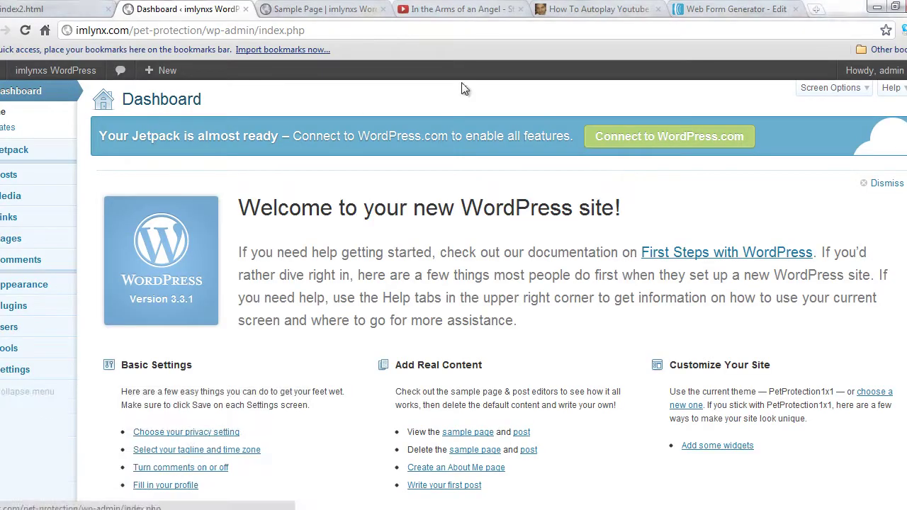
left_click(310, 8)
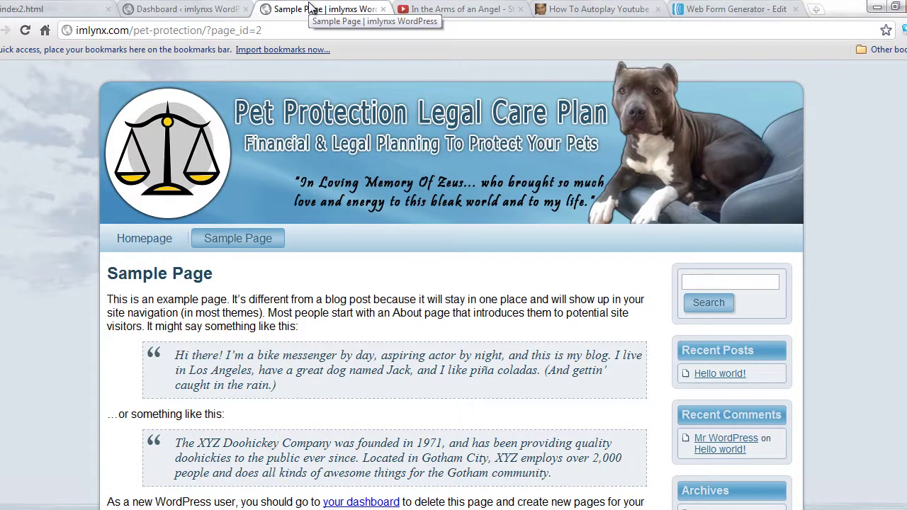
left_click(216, 9)
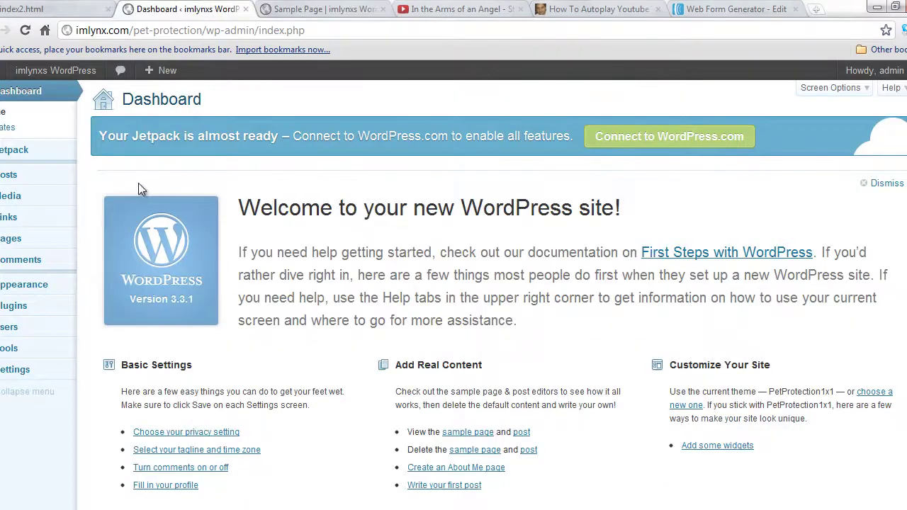
mouse_move(44, 287)
left_click(102, 349)
scroll(104, 357, "down", 1)
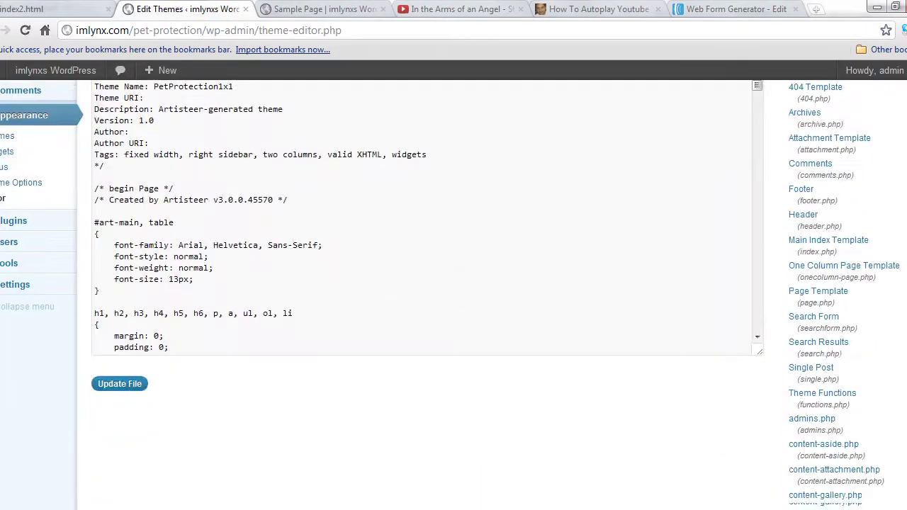
scroll(808, 248, "up", 1)
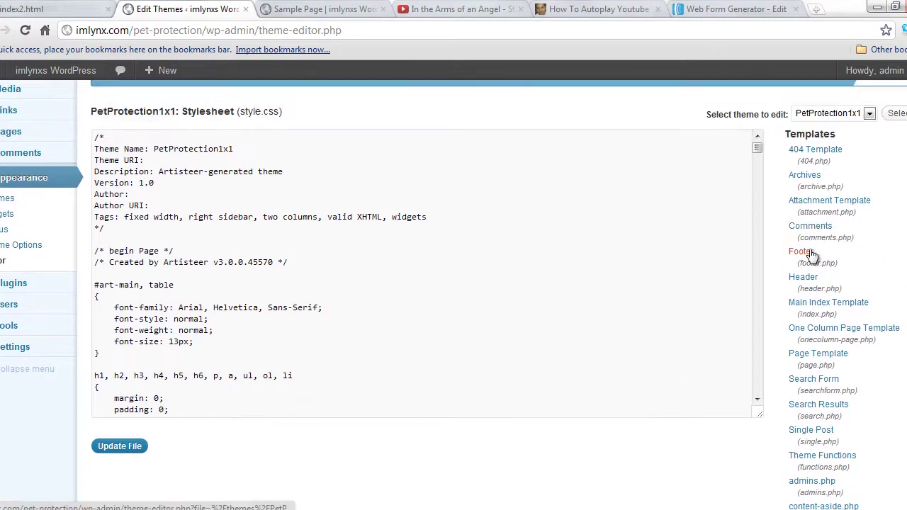
left_click(807, 279)
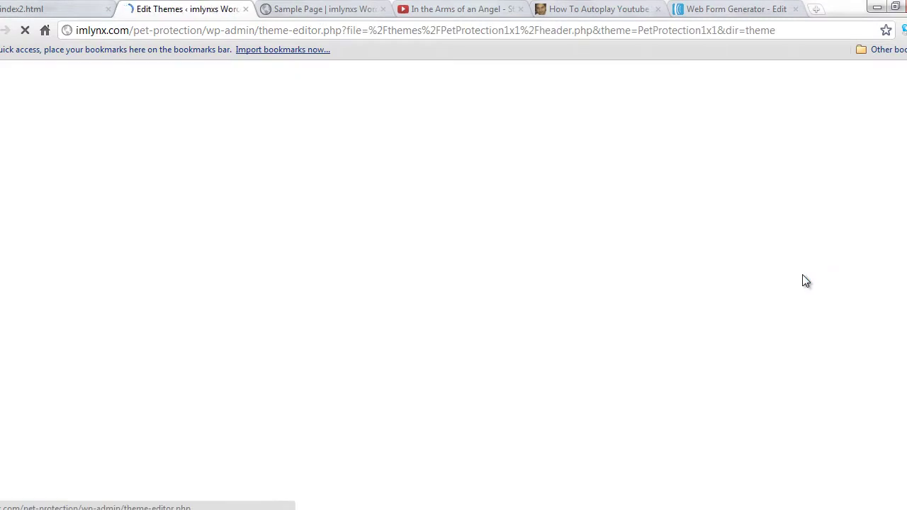
left_click_drag(756, 256, 756, 331)
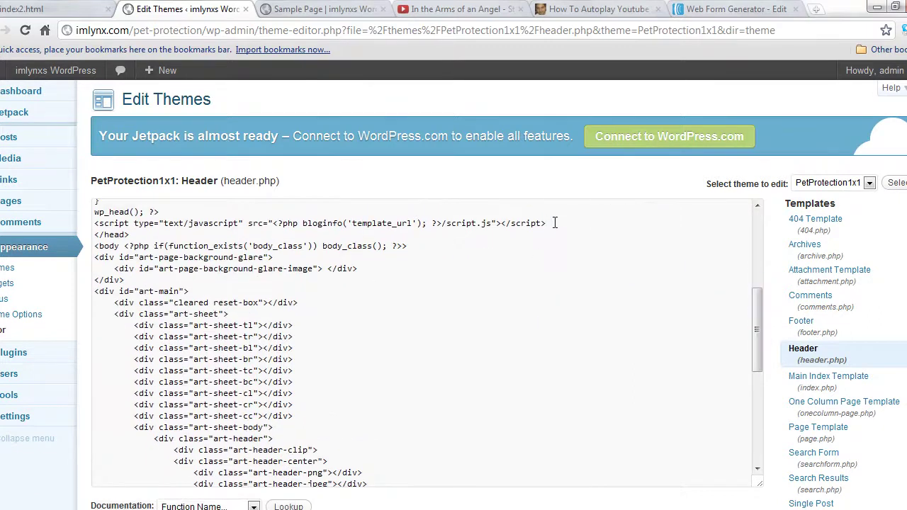
Paste the two copied script lines below the script.js line, just before the closing head tag, and update header.php.
left_click(555, 222)
key("Return")
key("ctrl+v")
scroll(425, 425, "down", 1)
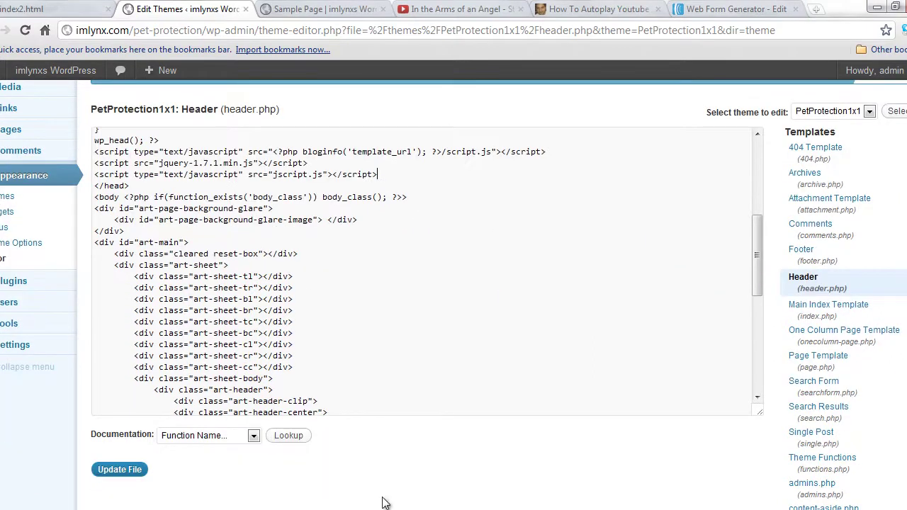
left_click(130, 471)
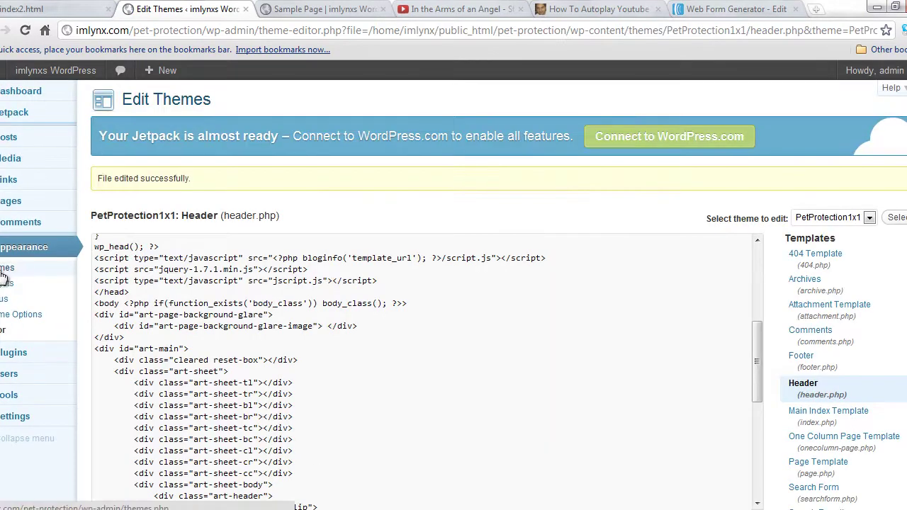
Start a new WordPress page titled "Save The Animals".
mouse_move(77, 202)
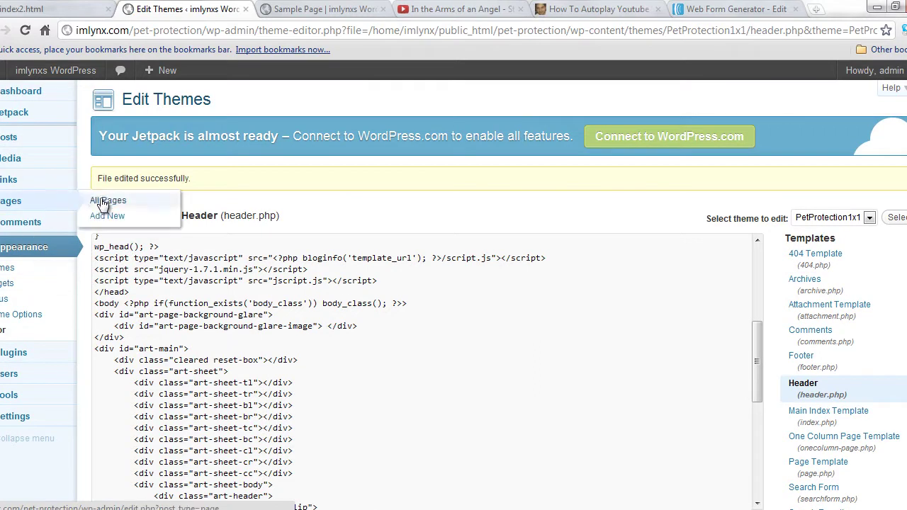
left_click(103, 222)
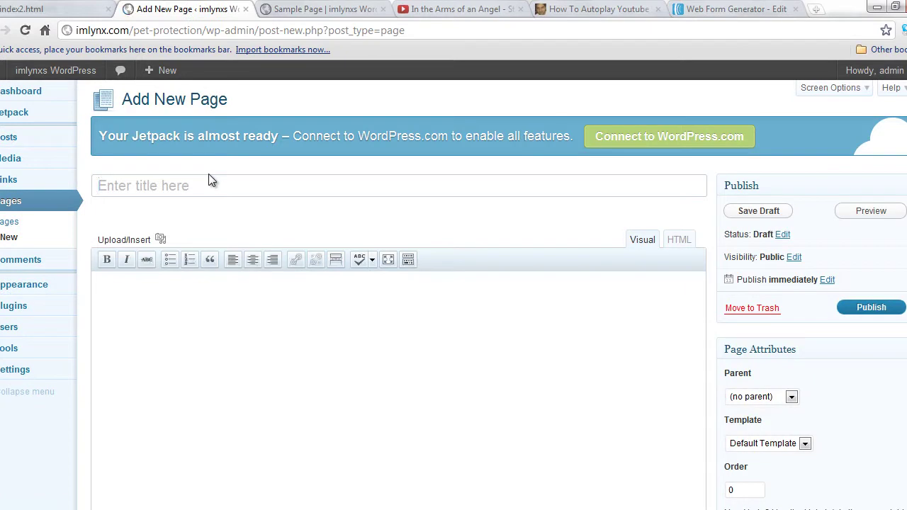
type("Save The Animal")
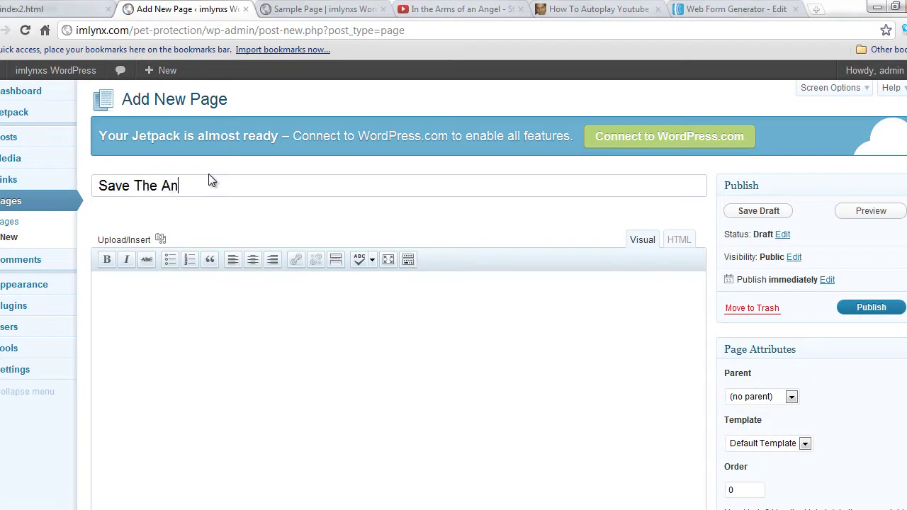
type("s")
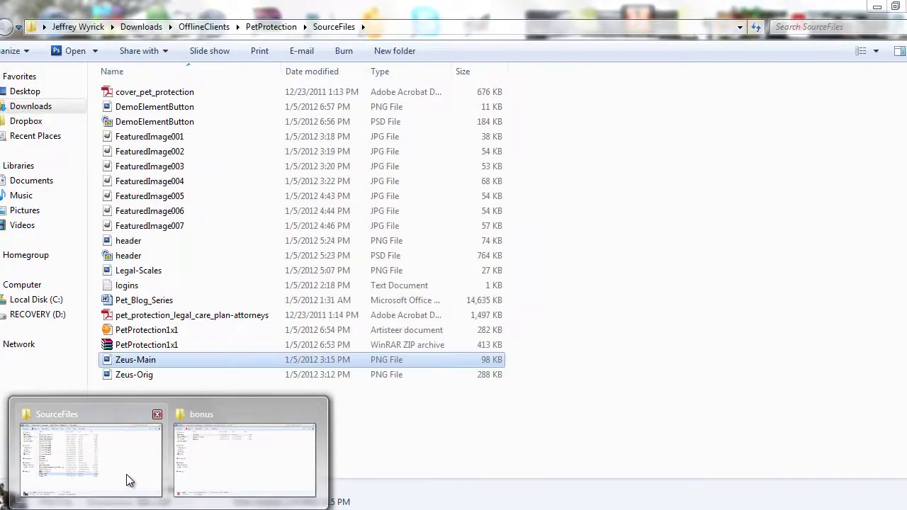
Take the PetProtection\SourceFiles path from Explorer, set it as FileZilla's local directory and open the remote pet-protection/source folder.
left_click(128, 478)
left_click(170, 107)
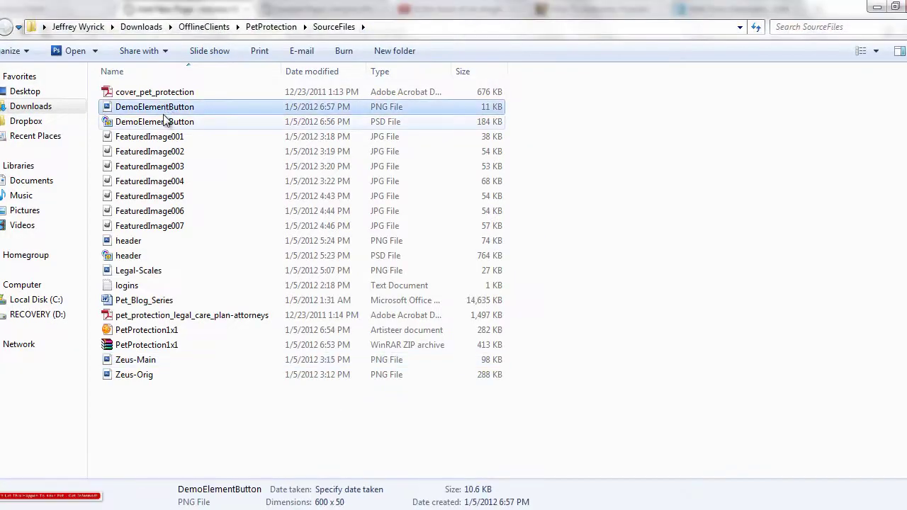
left_click(163, 122, "shift")
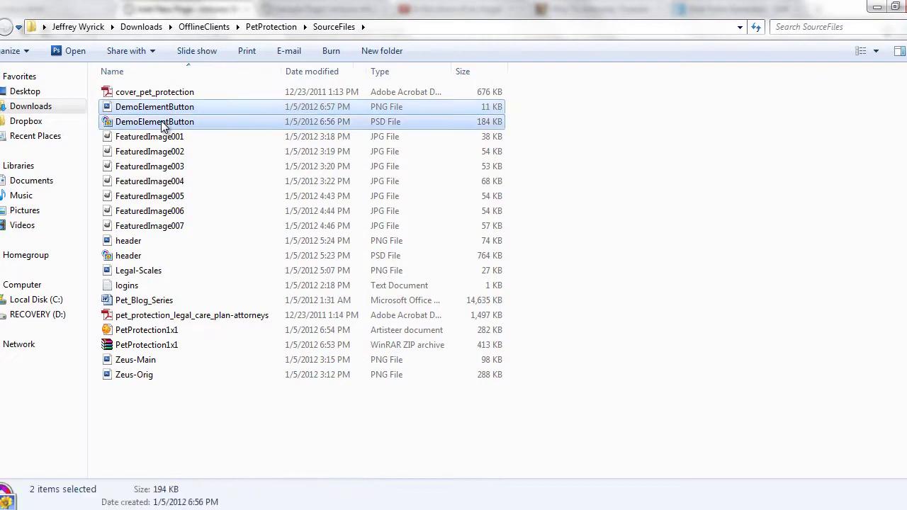
left_click(448, 27)
key("alt+Tab")
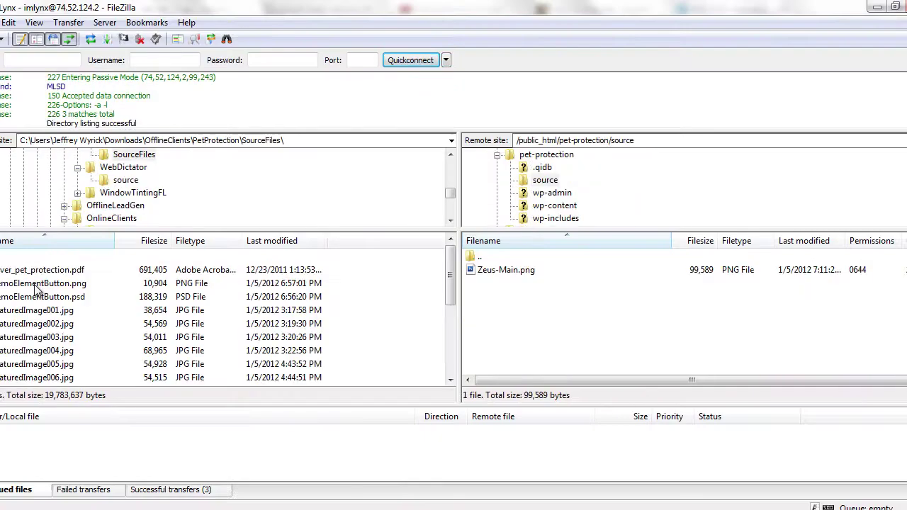
Upload DemoElementButton.png and DemoElementButton.psd to /public_html/pet-protection/source.
left_click(39, 284)
left_click(37, 298, "shift")
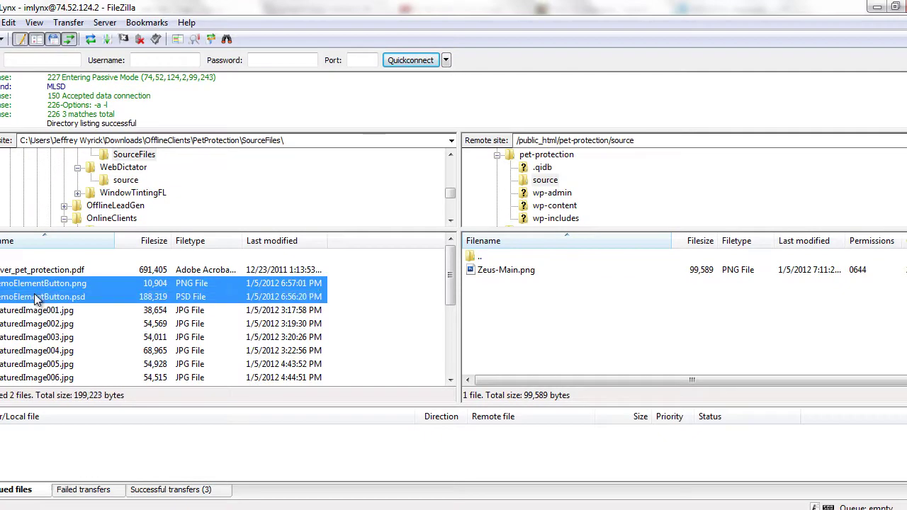
right_click(35, 295)
left_click(51, 303)
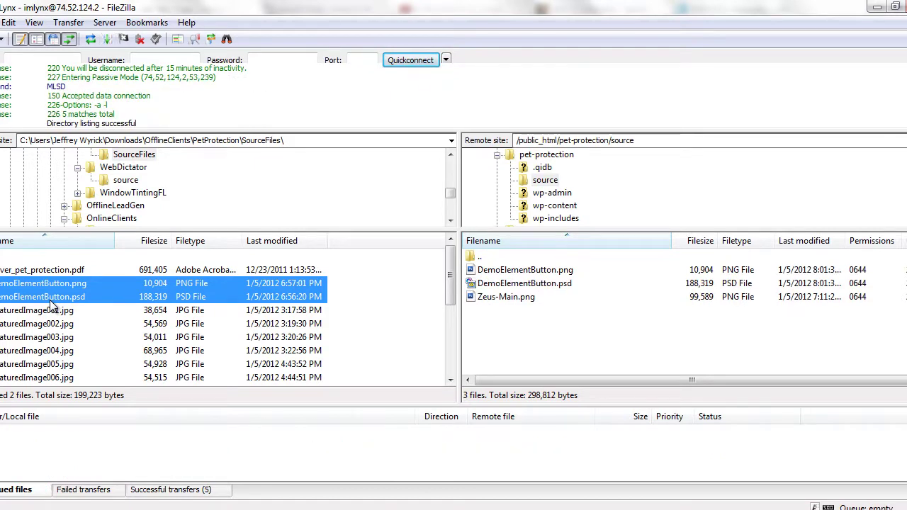
left_click(57, 499)
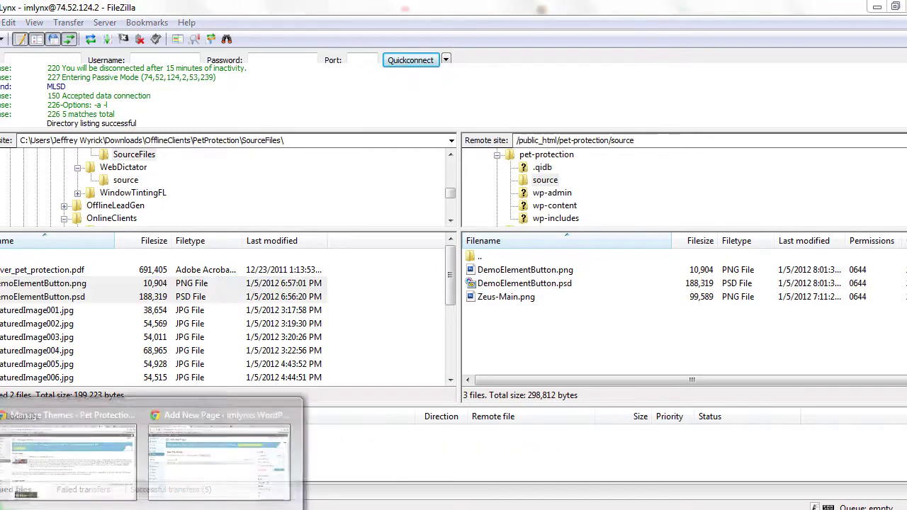
mouse_move(174, 479)
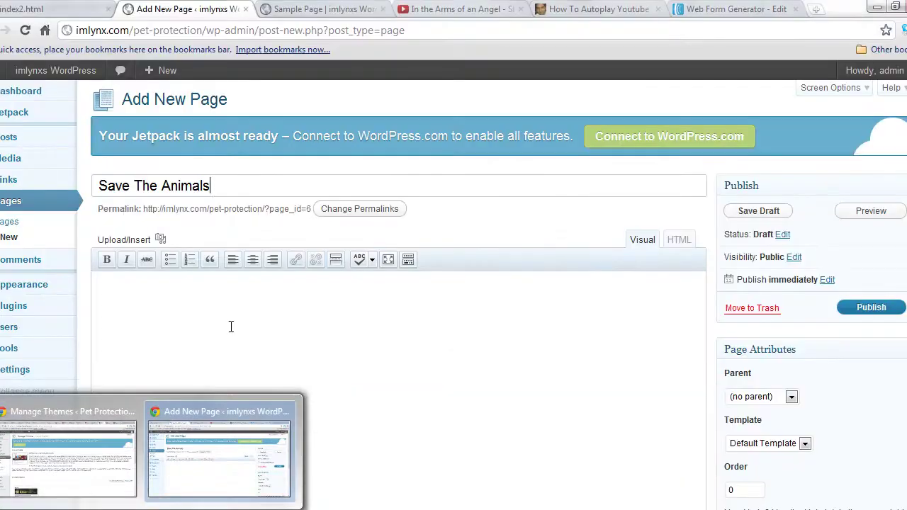
left_click(161, 242)
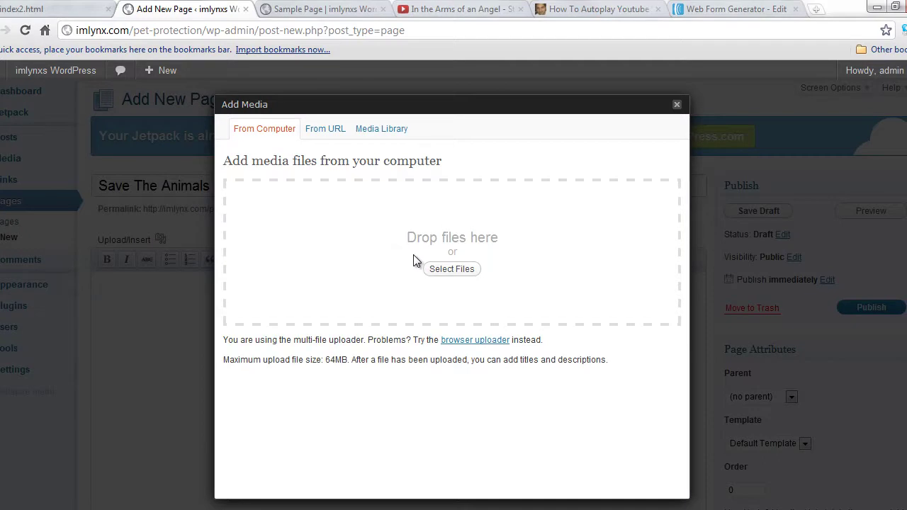
left_click(472, 270)
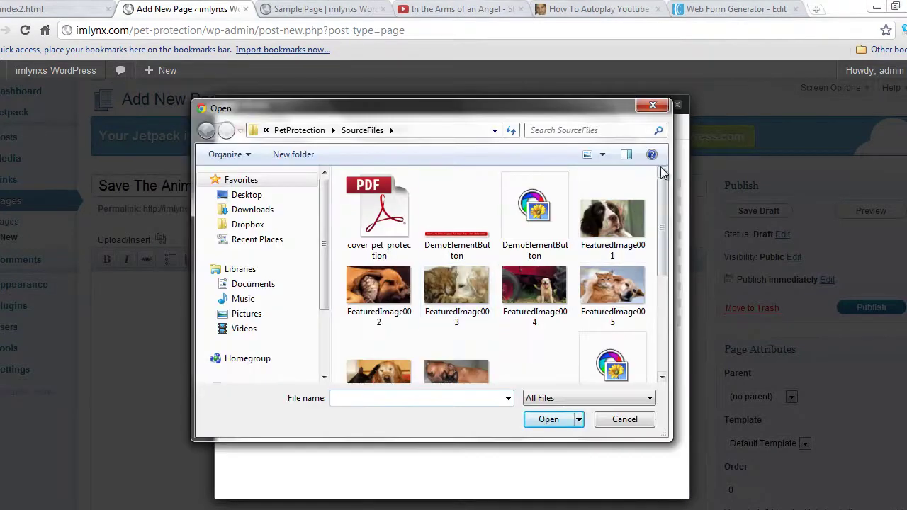
left_click(651, 105)
left_click(677, 105)
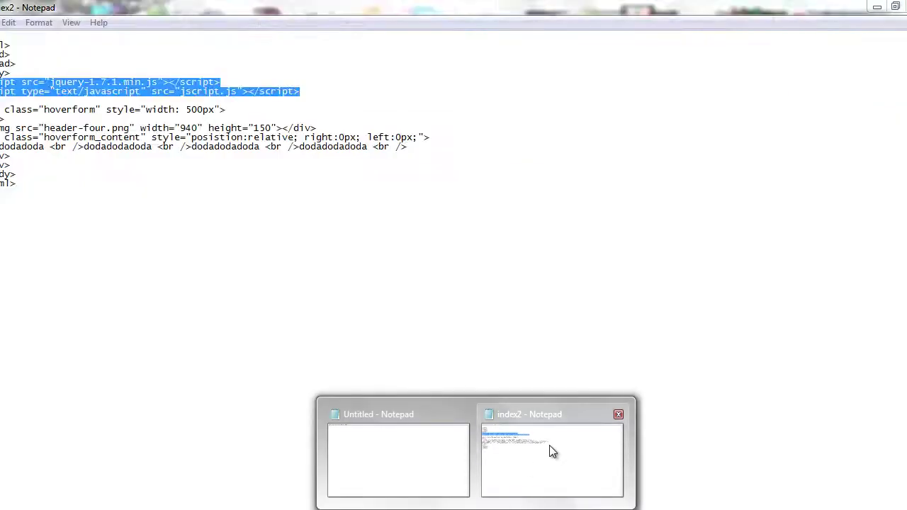
Copy the whole hoverform div block from the index2 file in Notepad.
left_click(549, 445)
left_click_drag(3, 117, 45, 166)
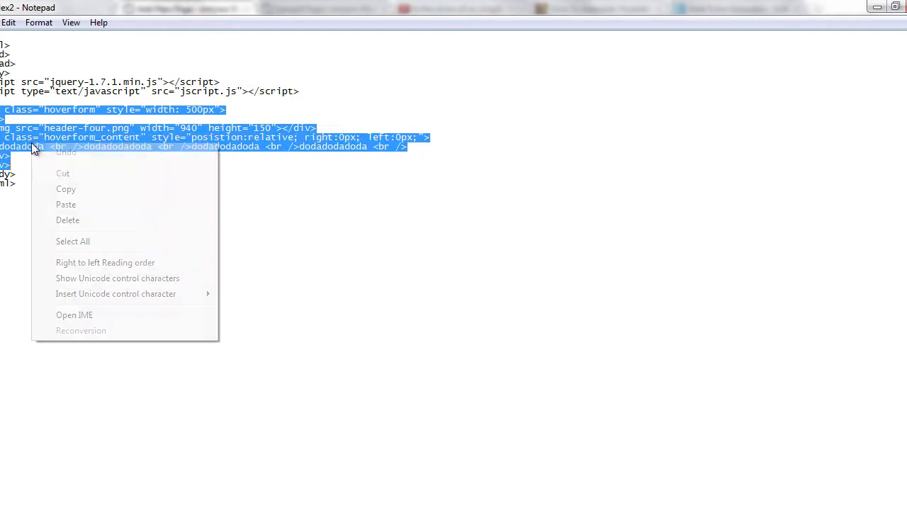
right_click(31, 148)
left_click(48, 187)
right_click(44, 132)
left_click(73, 178)
Paste the copied hoverform block into the HTML source of the "Save The Animals" page in WordPress.
left_click(178, 478)
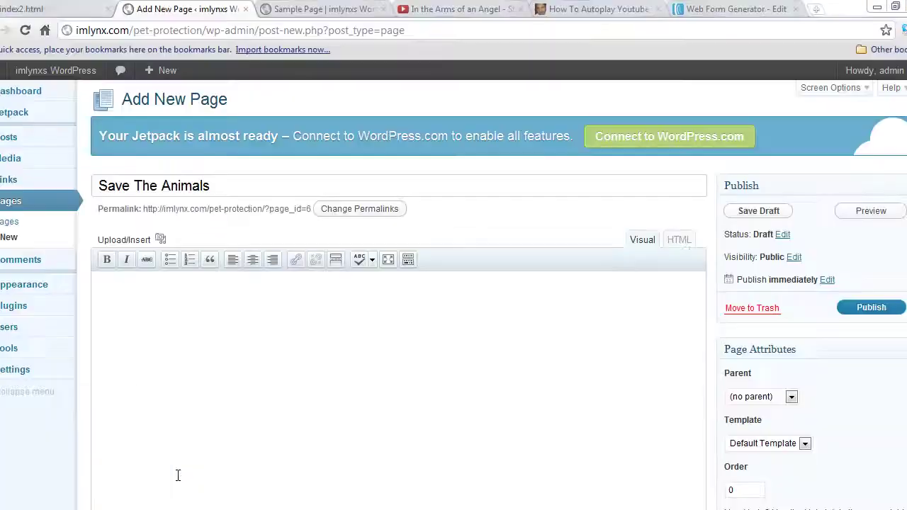
left_click(679, 240)
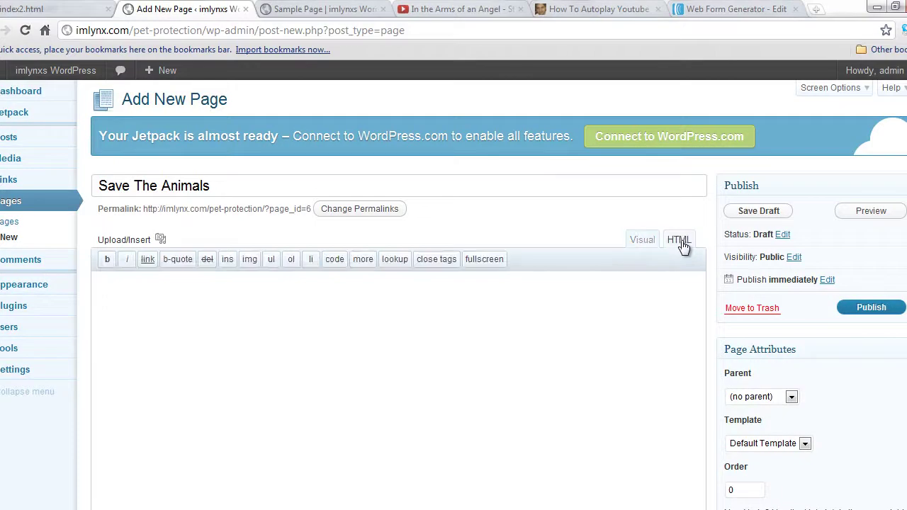
left_click(451, 346)
key("ctrl+v")
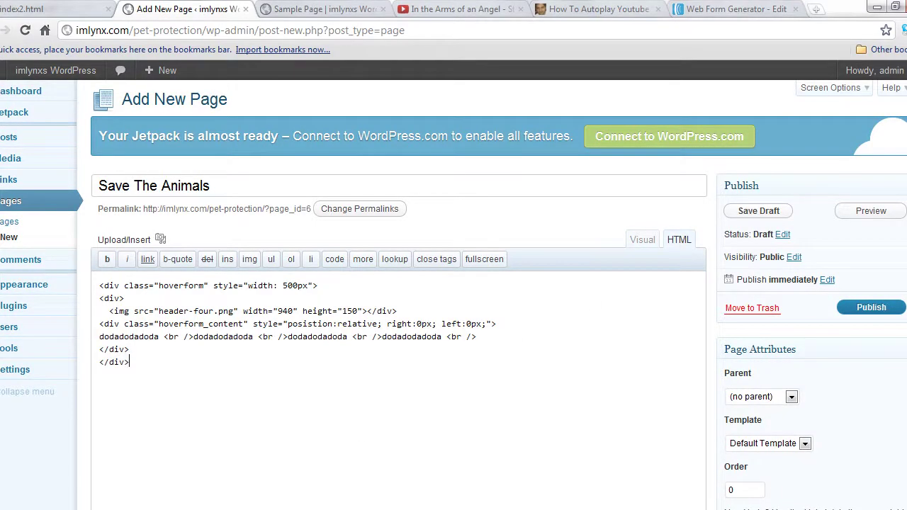
Copy the name of the DemoElementButton PNG file from the SourceFiles folder in Explorer, leaving the file name as it is.
mouse_move(170, 500)
left_click(109, 462)
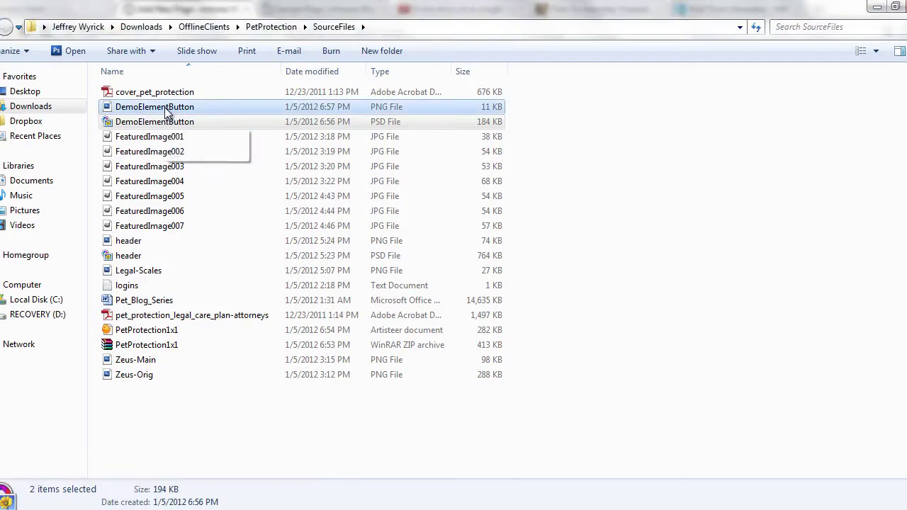
left_click(165, 108)
right_click(165, 108)
left_click(205, 413)
right_click(188, 110)
left_click(202, 154)
left_click(161, 443)
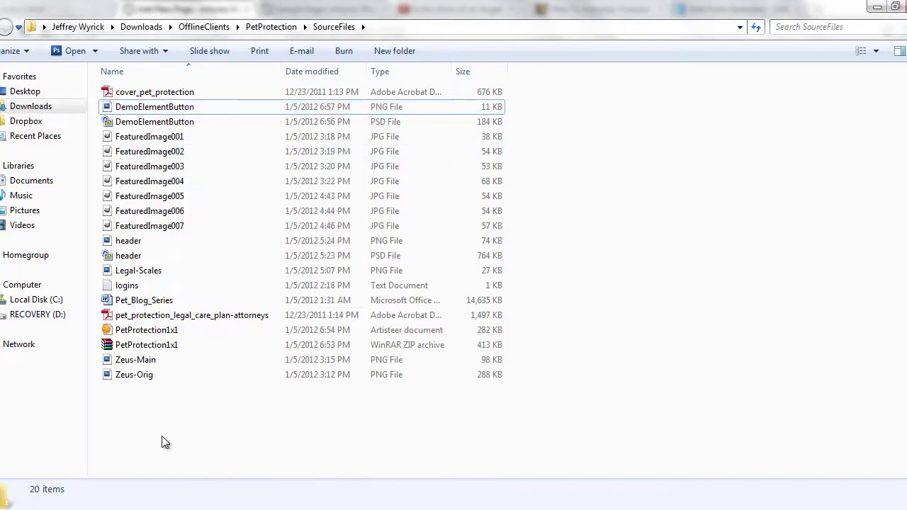
Replace header-four with DemoElementButton in the image source of the WordPress page's HTML.
mouse_move(165, 123)
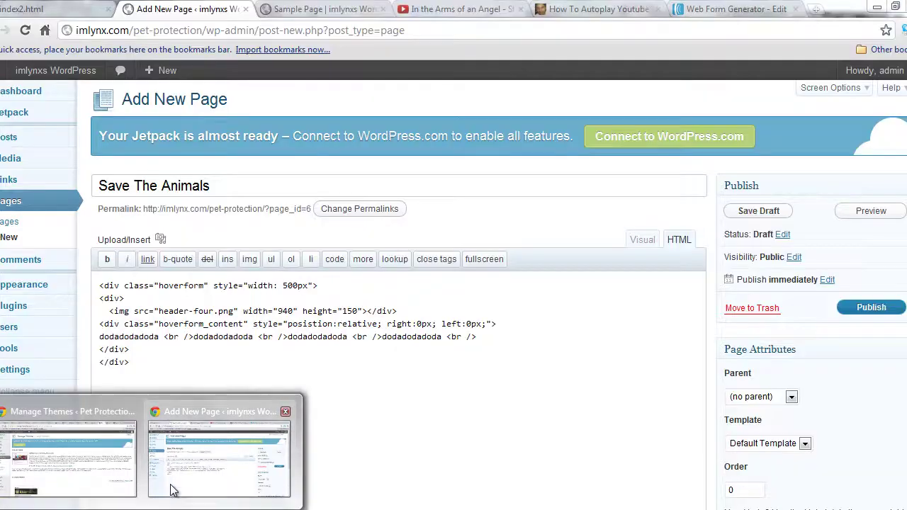
left_click(167, 489)
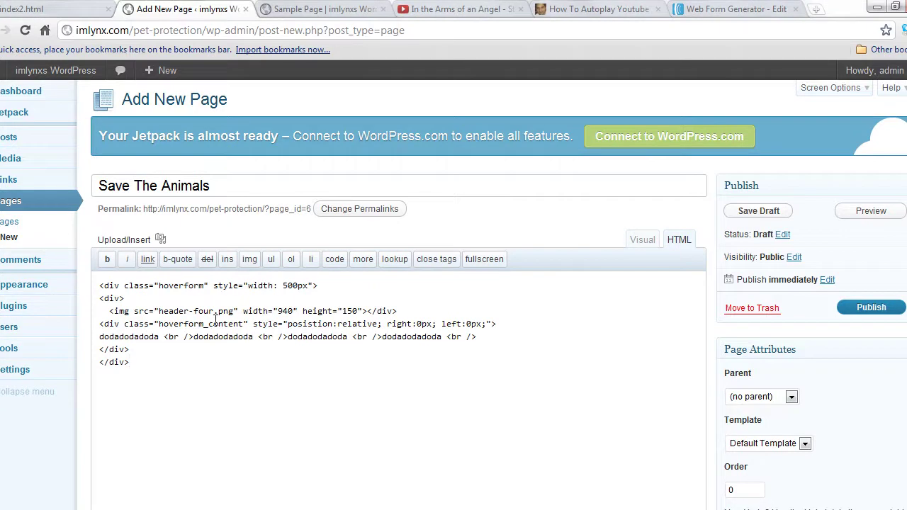
left_click_drag(161, 311, 210, 312)
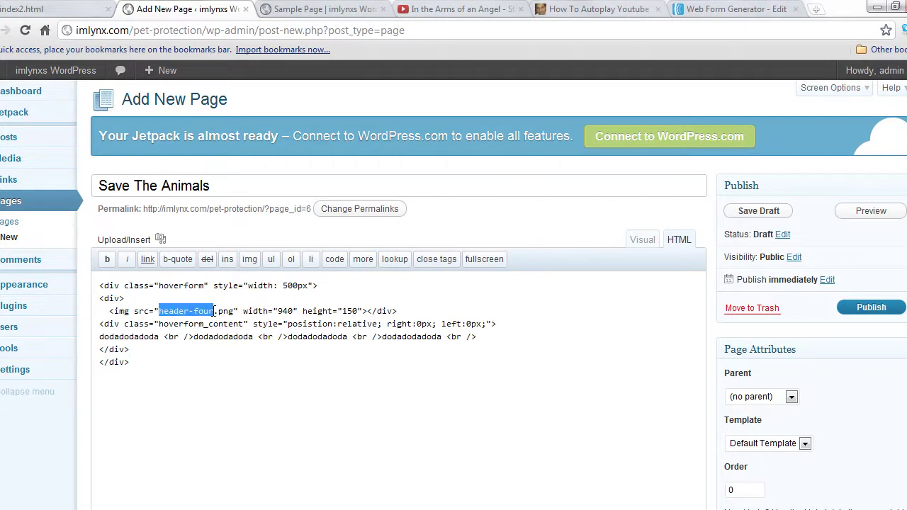
key("ctrl+v")
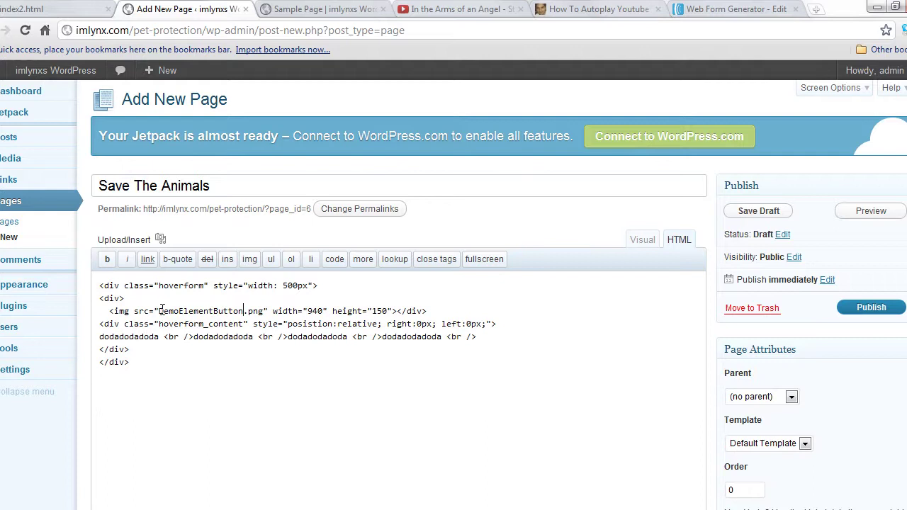
left_click(296, 8)
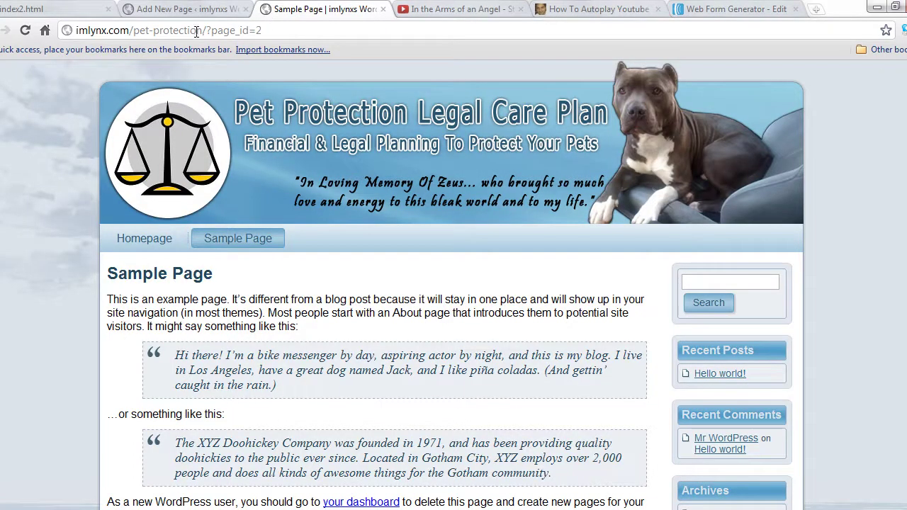
key("ctrl+shift+Tab")
left_click(158, 311)
key("ctrl+v")
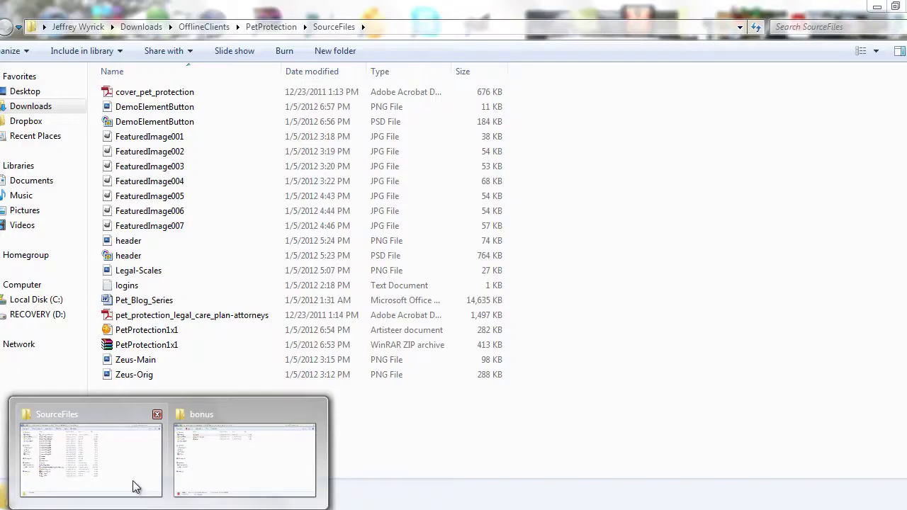
Check the DemoElementButton PNG's dimensions in SourceFiles, and copy the DemoElementButton PNG and PSD files into the bonus folder.
left_click(136, 488)
left_click(148, 104)
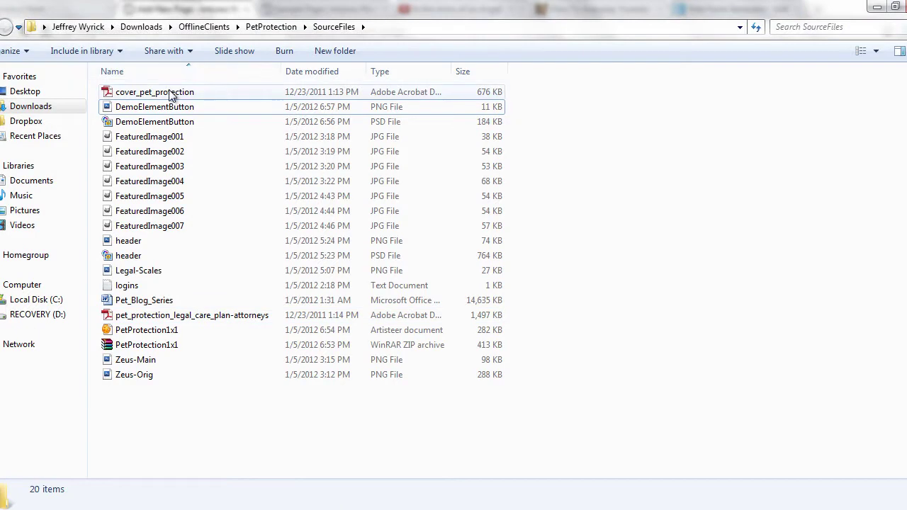
left_click(151, 107)
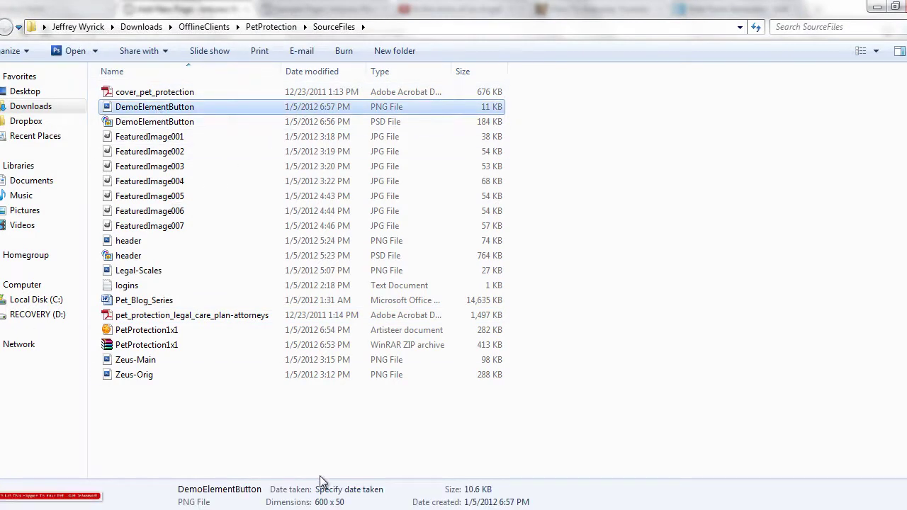
left_click(157, 122, "ctrl")
right_click(158, 125)
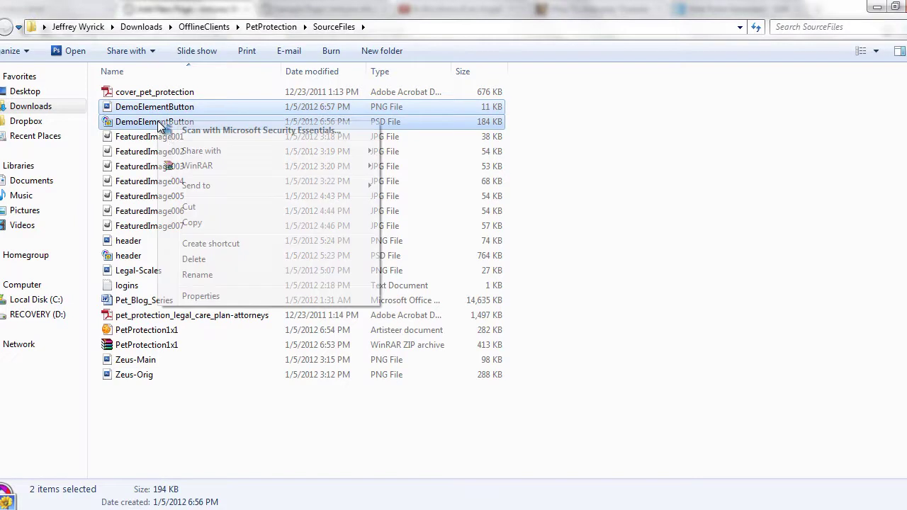
left_click(201, 223)
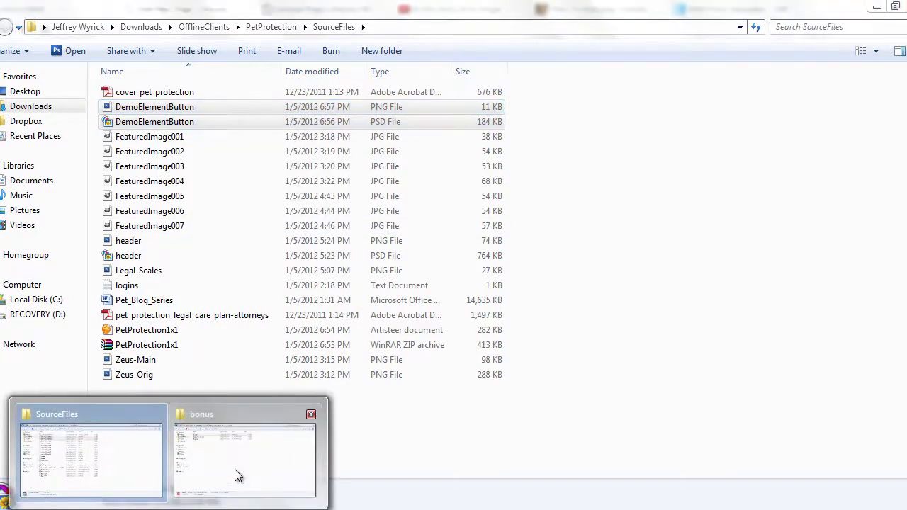
left_click(227, 486)
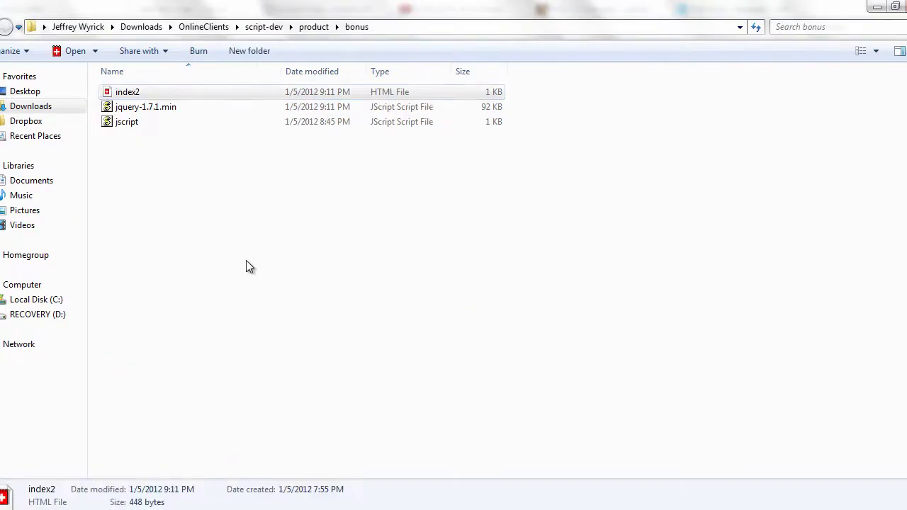
key("ctrl+v")
left_click(244, 210)
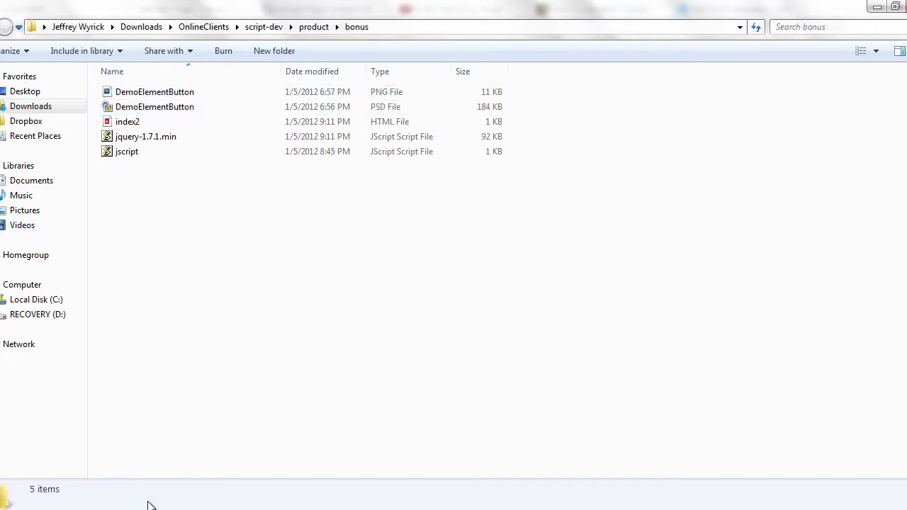
Set the image's width to 600 and its height to 50 in the WordPress page's HTML.
mouse_move(145, 504)
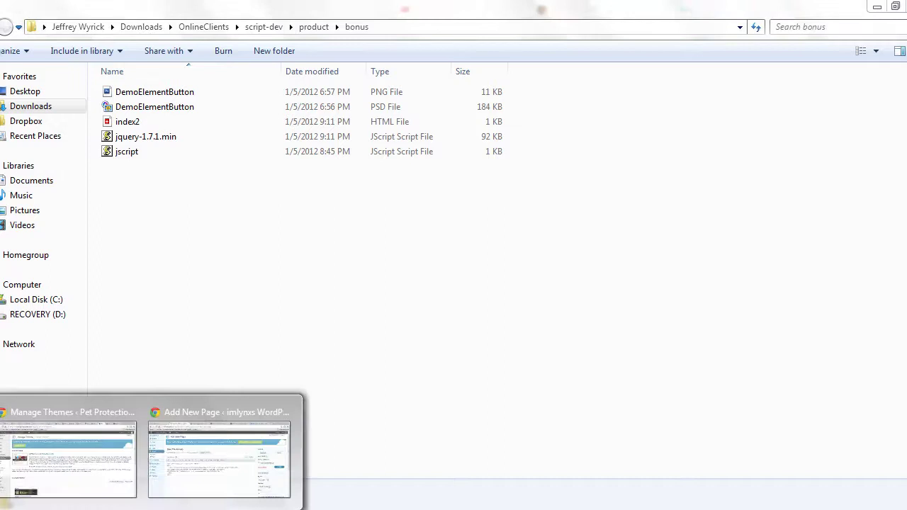
left_click(178, 492)
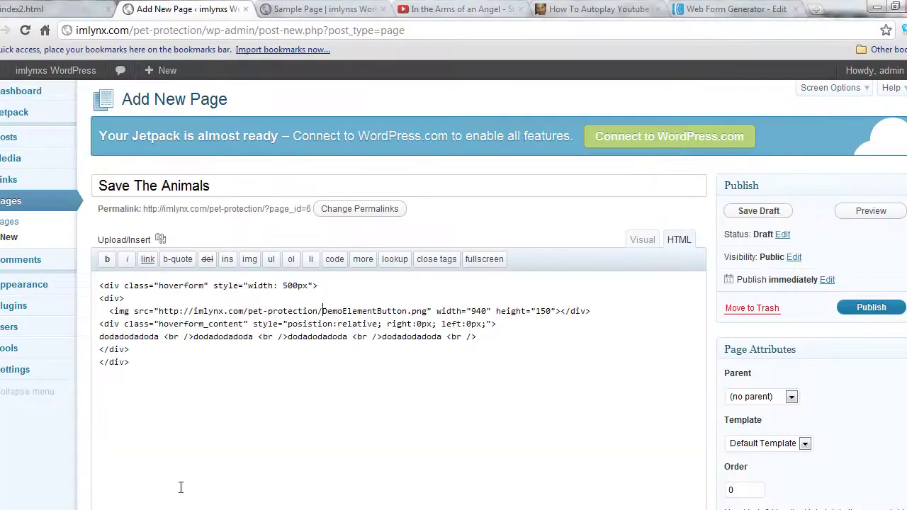
double_click(487, 311)
type("600")
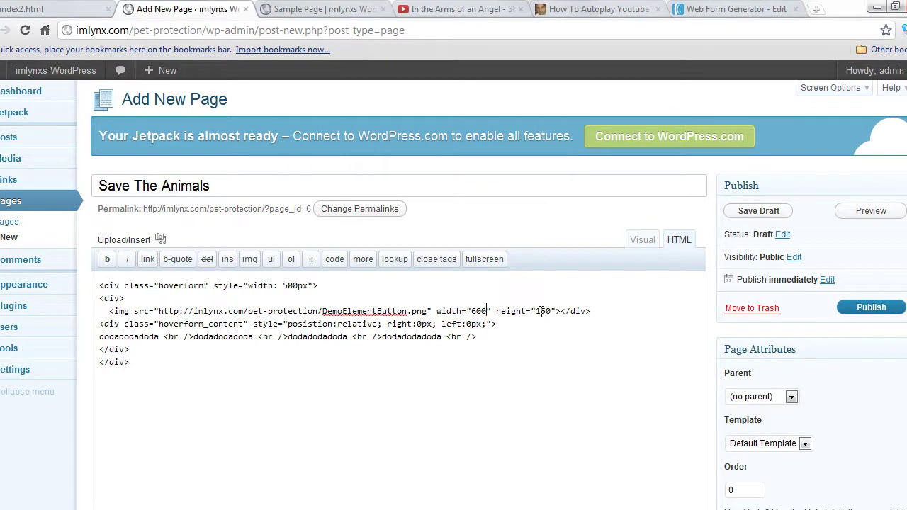
key("BackSpace")
Replace the style attribute of the hoverform_content div with align="center" and publish the page.
left_click_drag(494, 323, 250, 326)
key("BackSpace")
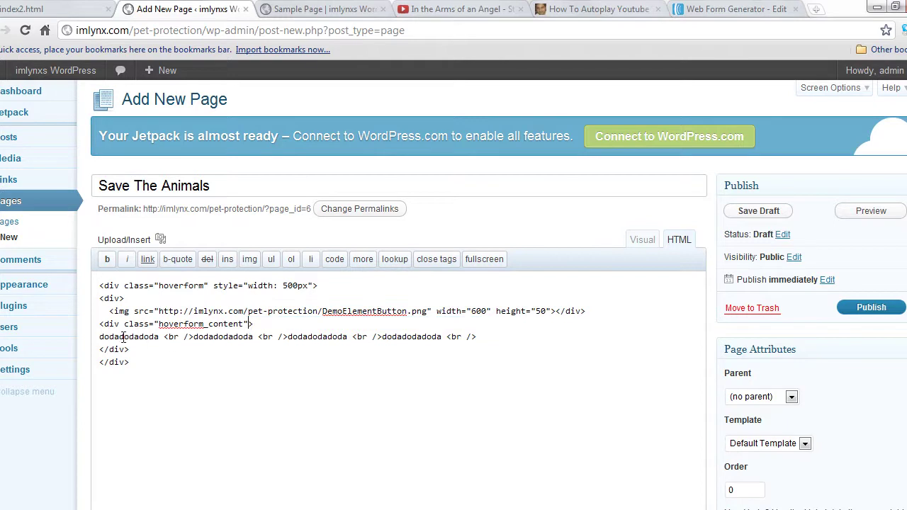
type("align=\"center\"")
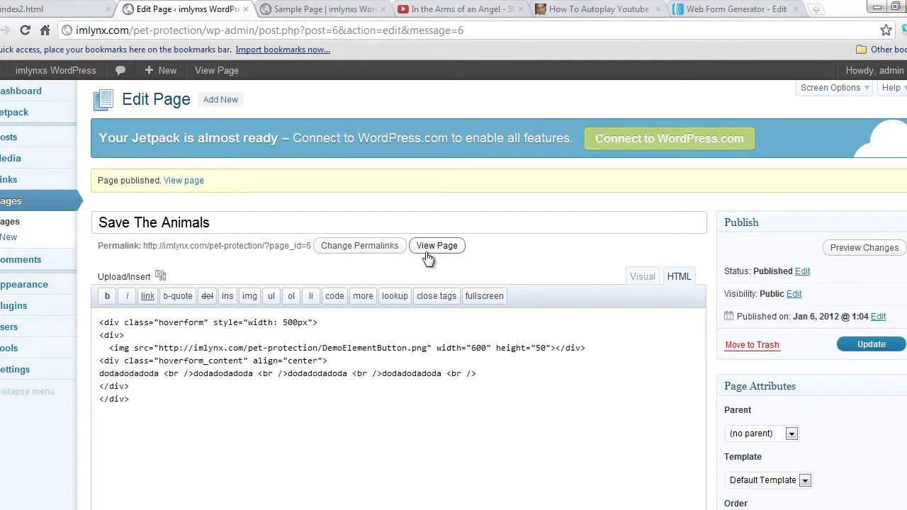
View the published "Save The Animals" page in a new tab and test the red banner's expanding content.
right_click(433, 247)
left_click(441, 256)
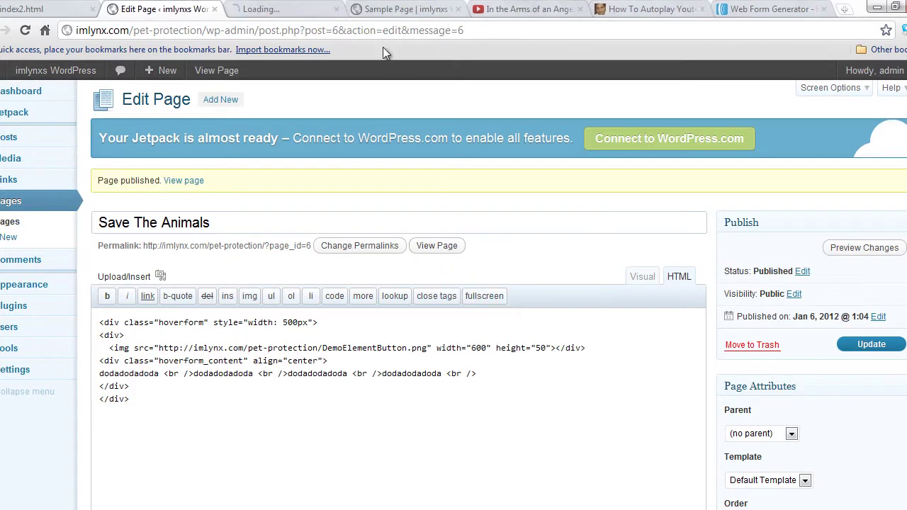
left_click(293, 10)
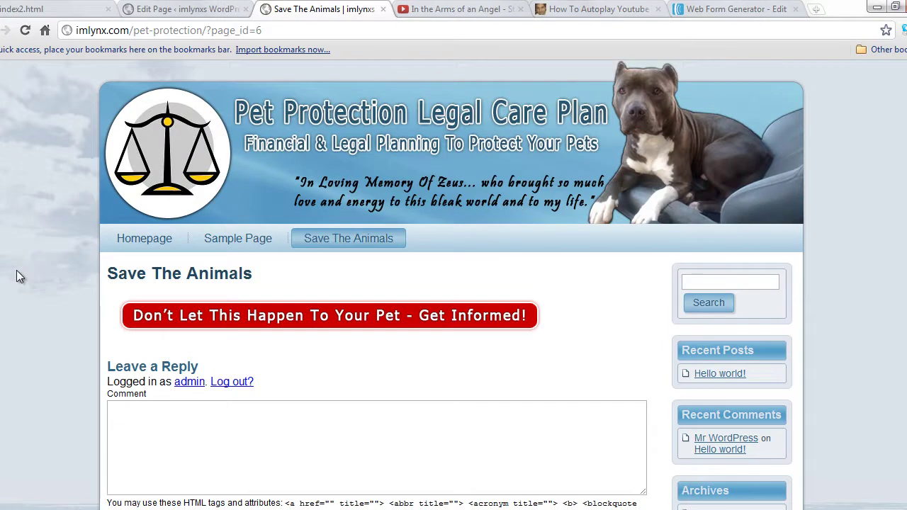
left_click(290, 317)
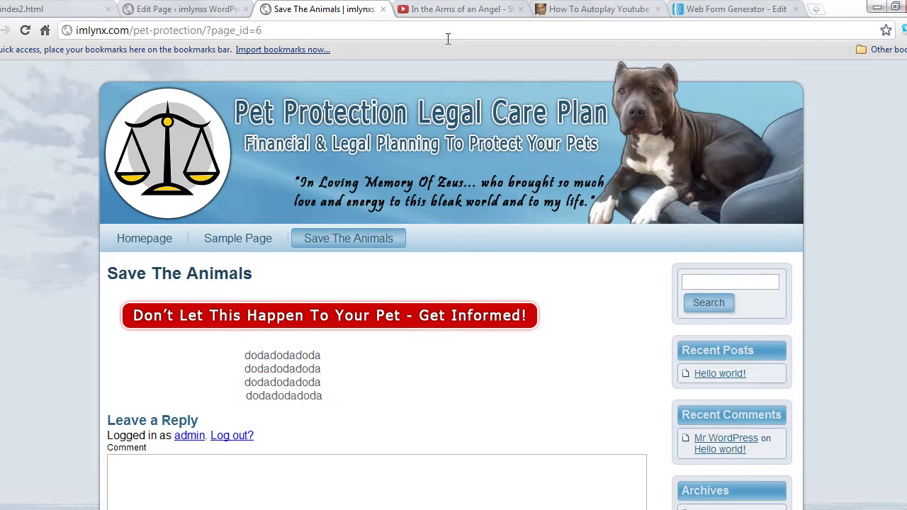
Copy the 420 × 315 iframe embed code of the "In the Arms of an Angel - Stop animal abuse" YouTube video.
left_click(459, 9)
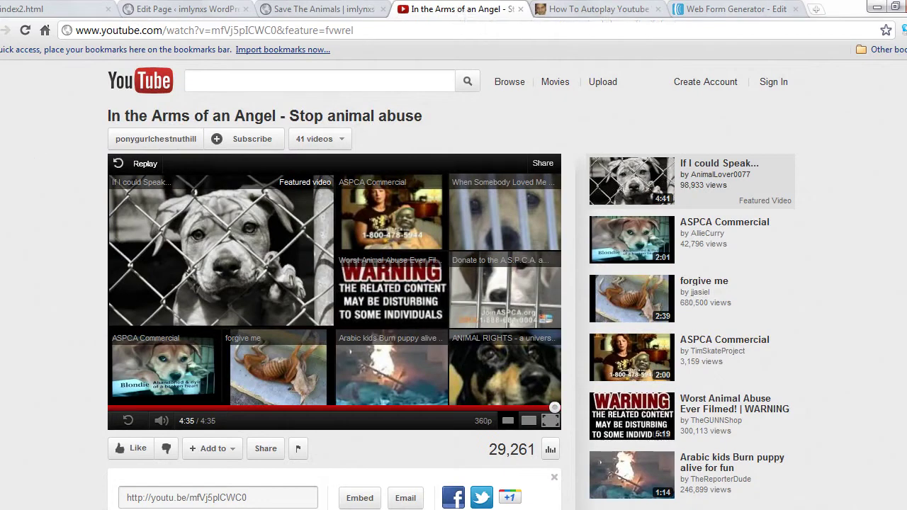
scroll(452, 285, "down", 1)
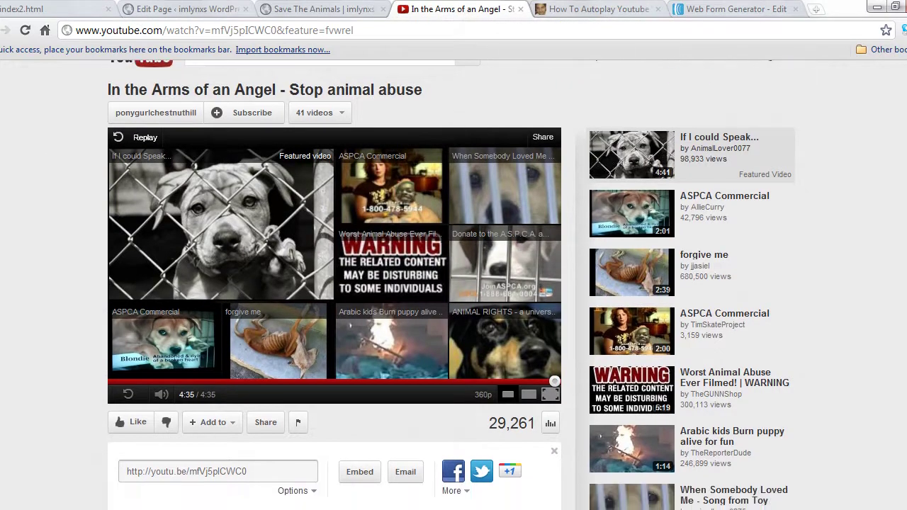
scroll(696, 259, "down", 5)
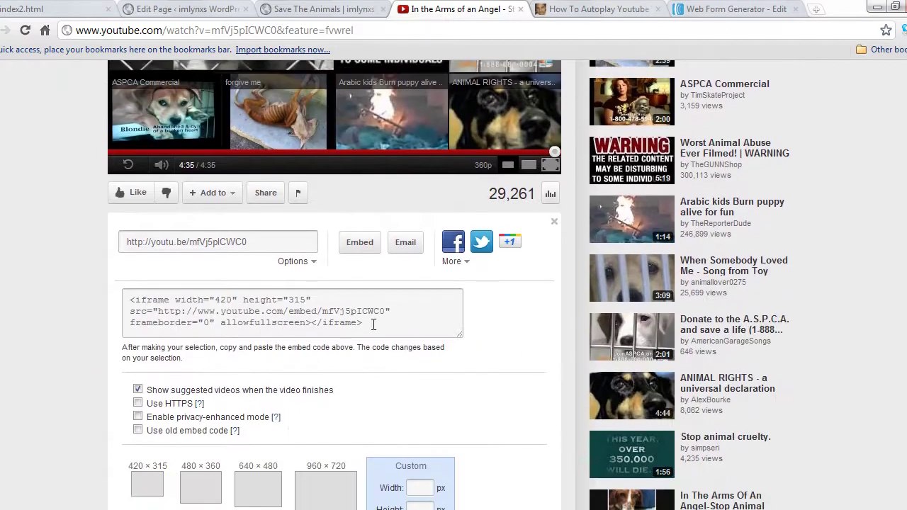
left_click_drag(373, 324, 129, 297)
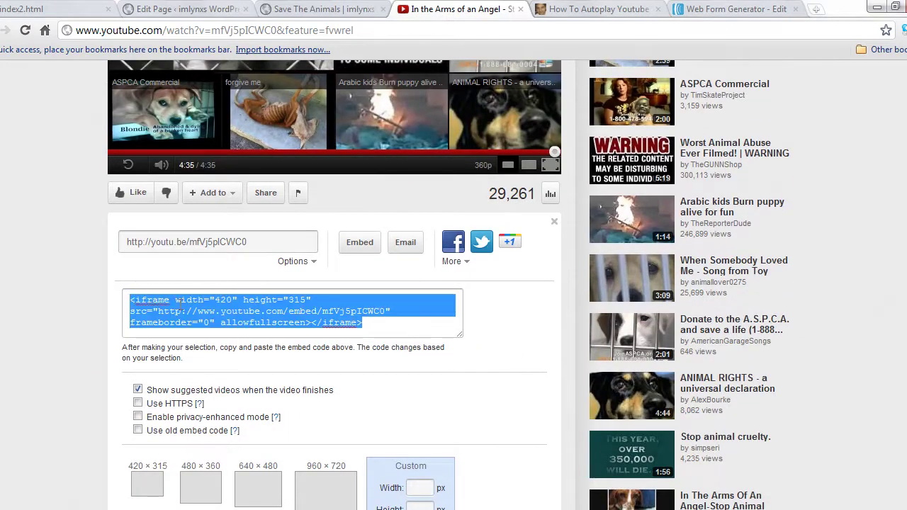
left_click(259, 201)
left_click(259, 200)
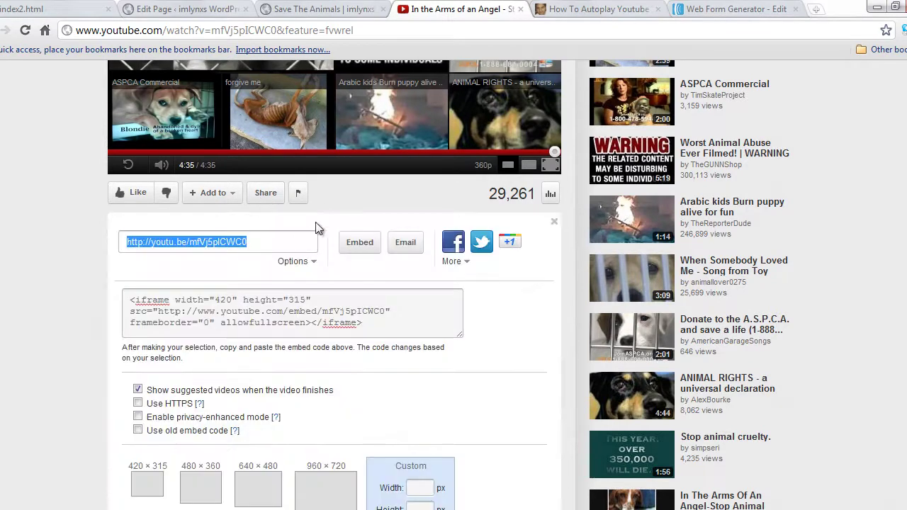
left_click(358, 247)
left_click(358, 246)
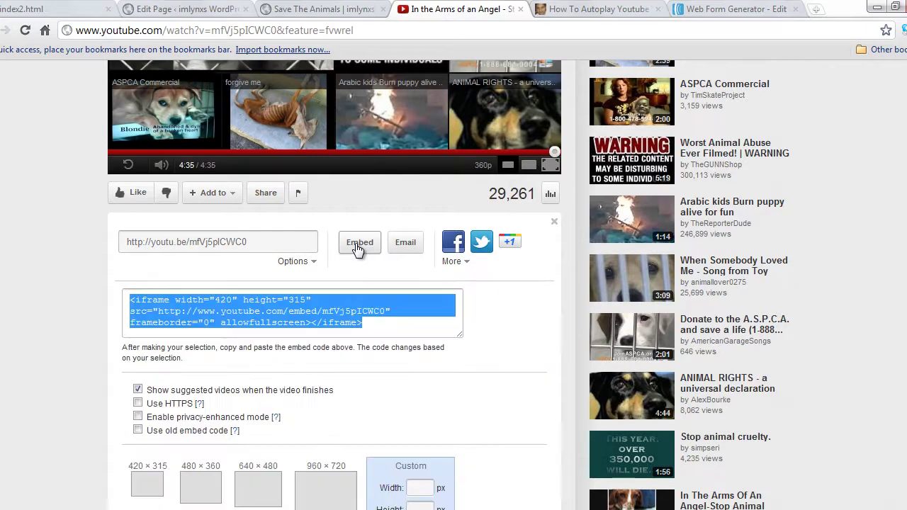
right_click(232, 313)
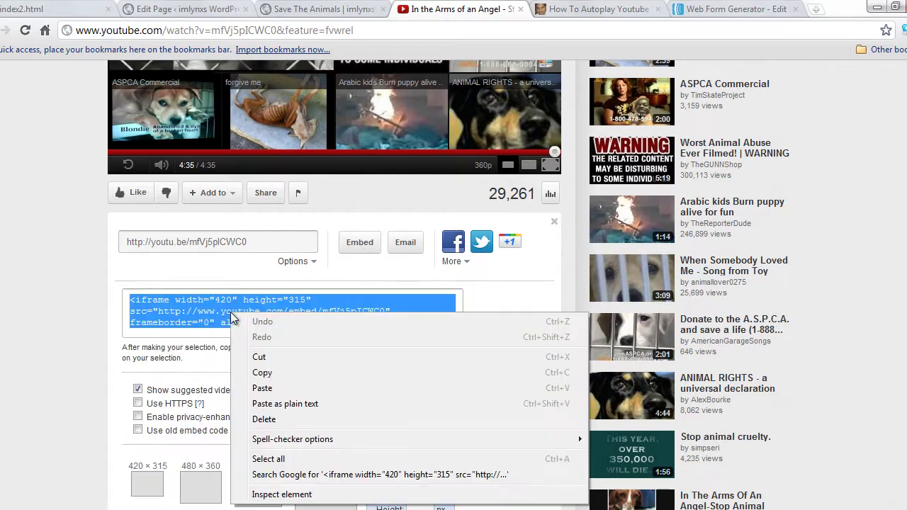
left_click(272, 378)
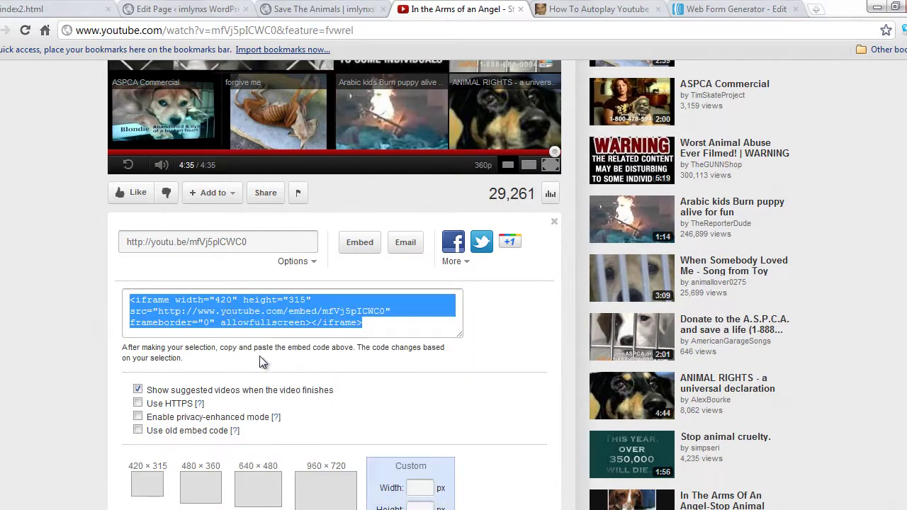
right_click(226, 309)
left_click(253, 372)
Replace the page's hoverform_content text with three centered "dodadodadoda" paragraphs, and swap the middle paragraph's text for the copied YouTube iframe code.
left_click(320, 10)
left_click(190, 8)
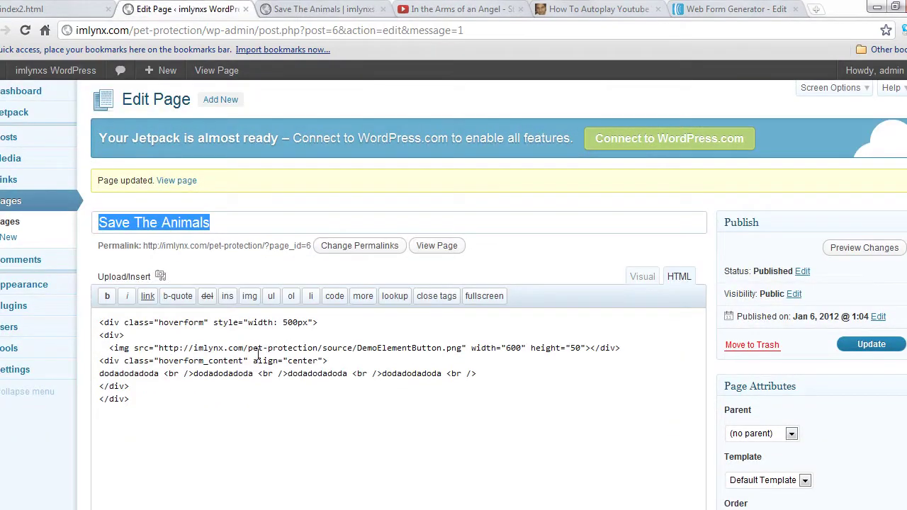
left_click(195, 373)
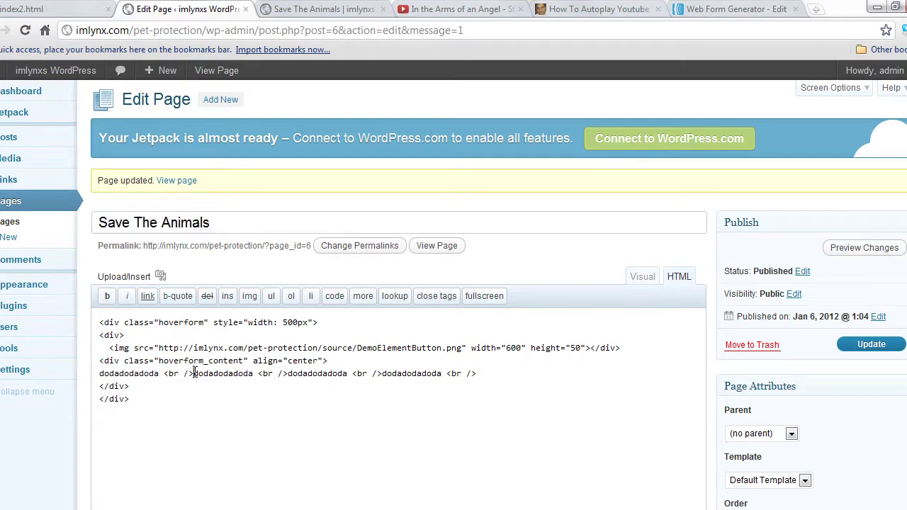
left_click_drag(195, 373, 258, 377)
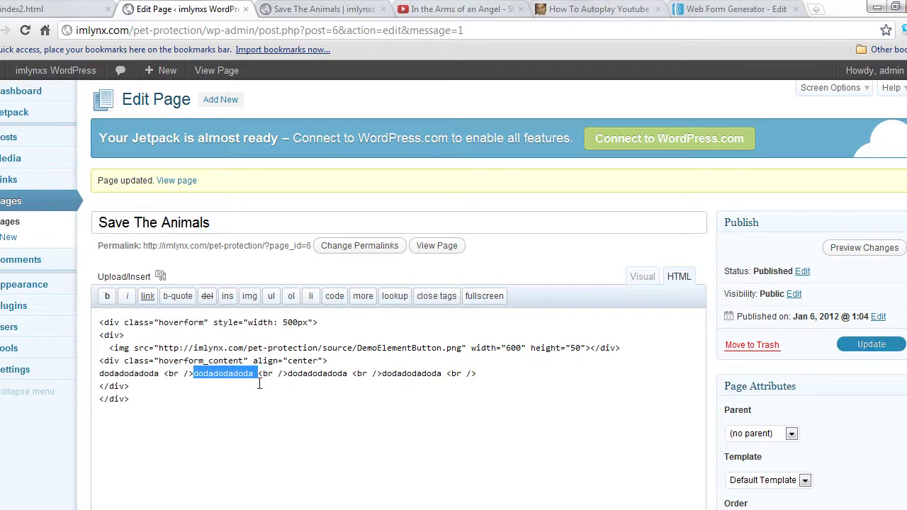
left_click(98, 374)
type("<p align=\"center\">dodadodadoda</p>")
key("shift+End")
key("ctrl+v")
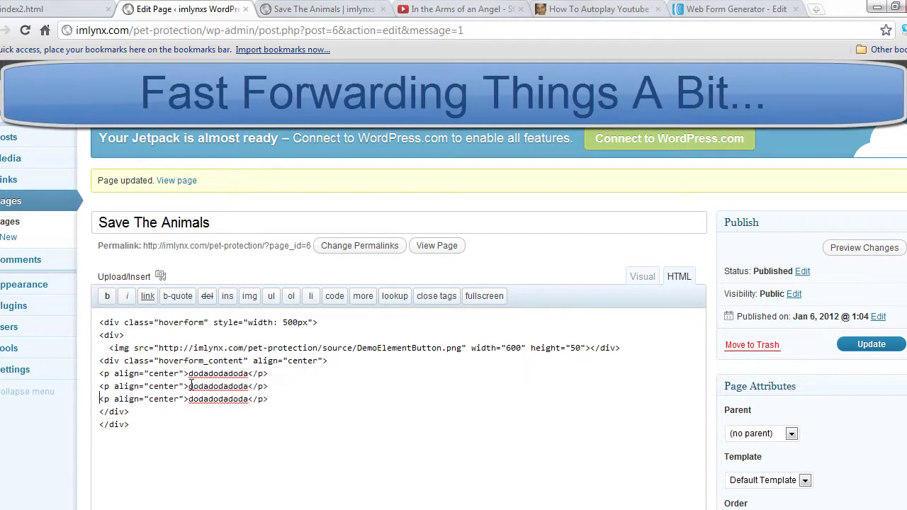
left_click_drag(188, 387, 251, 388)
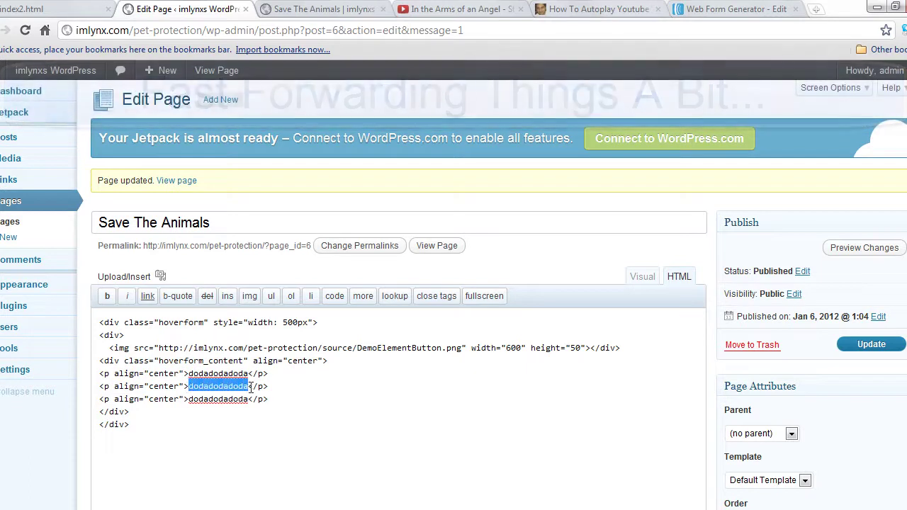
key("ctrl+v")
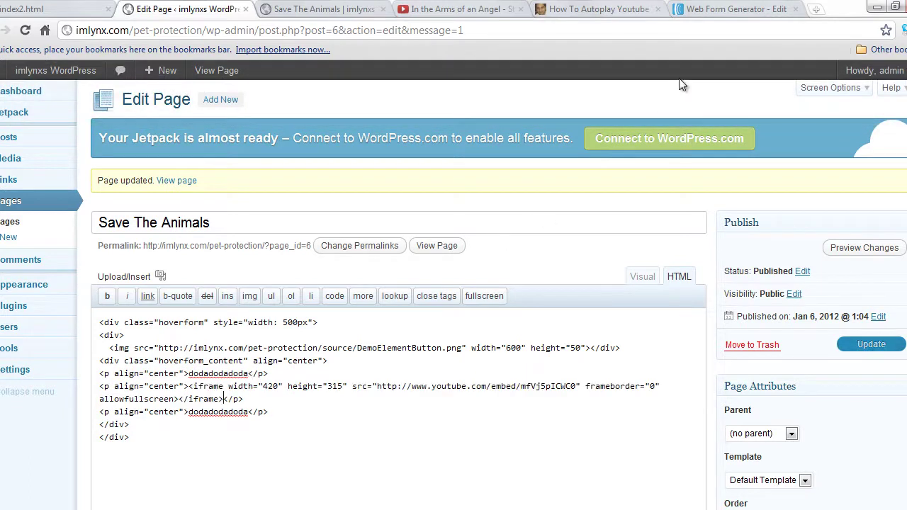
Copy the &amp;autoplay=1 snippet from the new embed code example in the "How To Autoplay Youtube Videos?" article.
left_click(585, 8)
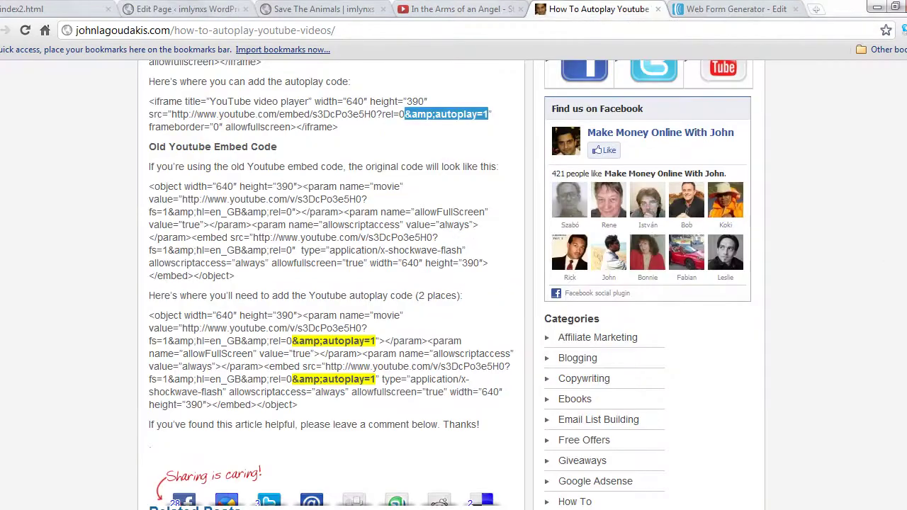
scroll(767, 244, "up", 10)
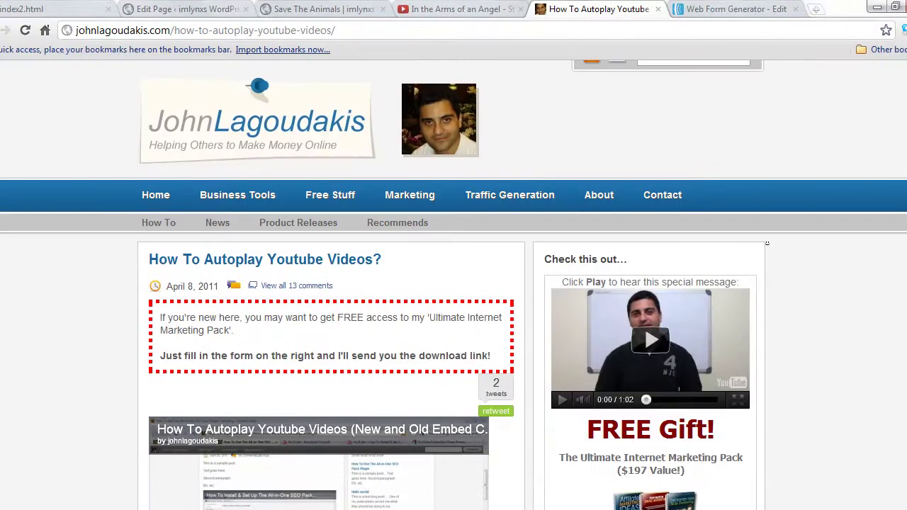
scroll(767, 243, "down", 10)
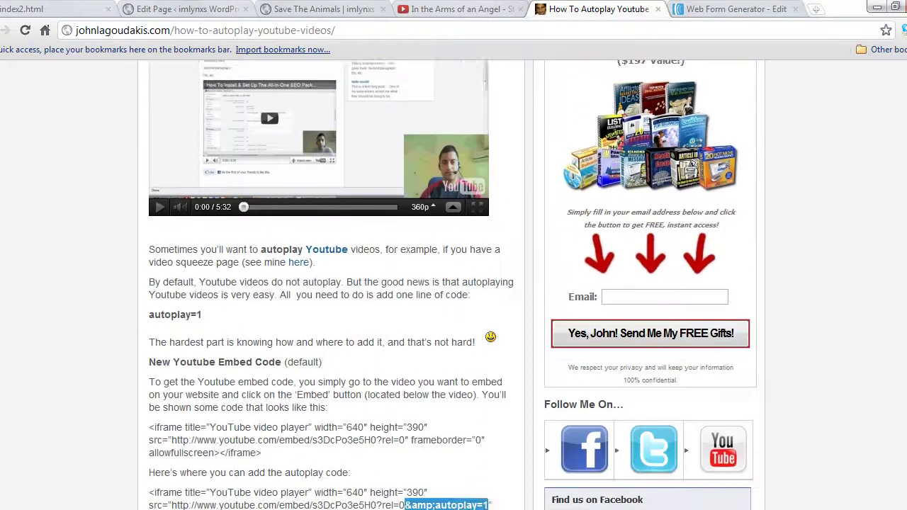
scroll(454, 283, "down", 5)
right_click(443, 330)
left_click(449, 338)
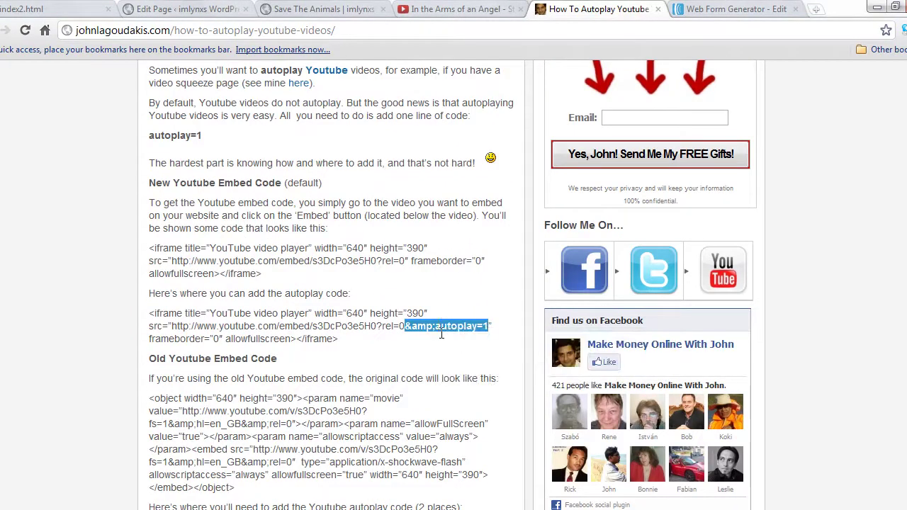
right_click(437, 325)
left_click(464, 335)
right_click(442, 326)
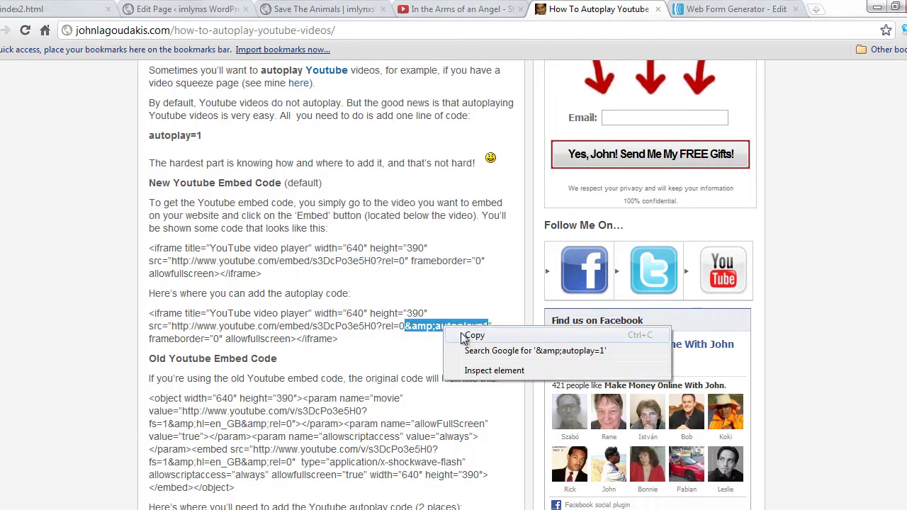
left_click(461, 333)
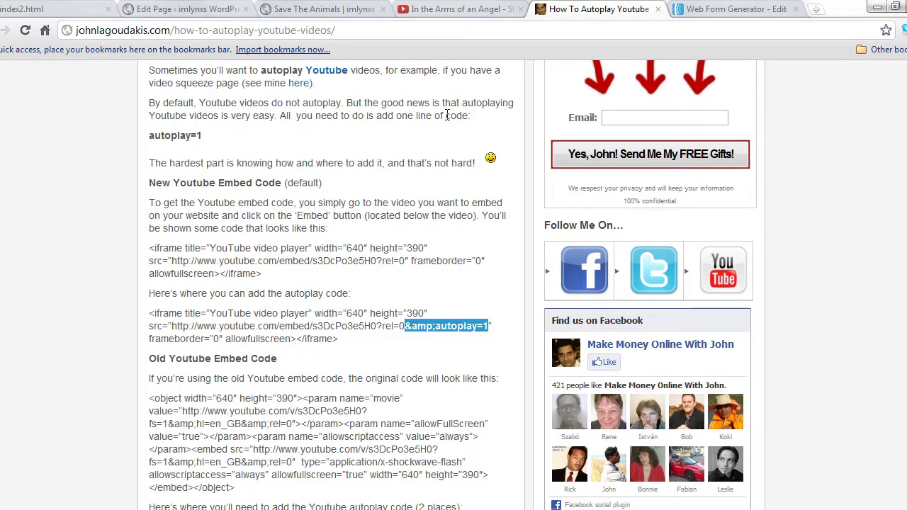
Append &amp;autoplay=1 to the YouTube embed URL in the page's HTML and update the page.
left_click(185, 8)
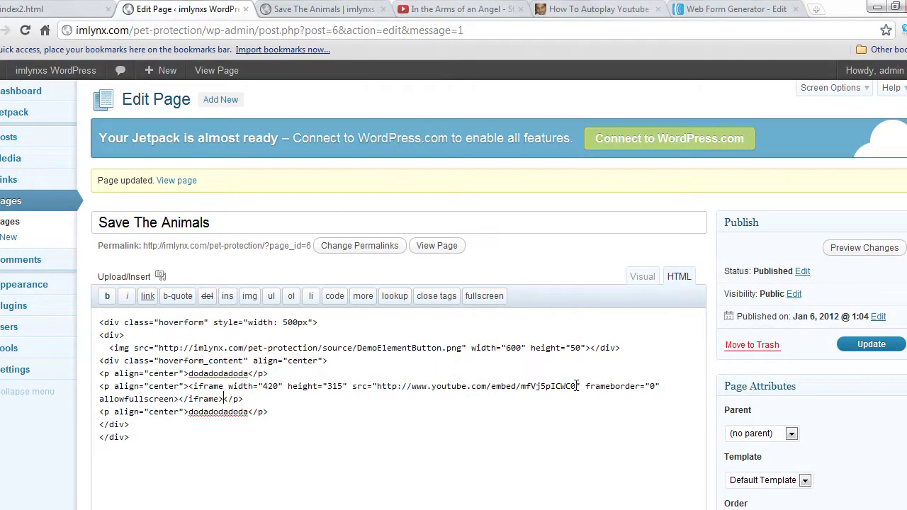
key("ctrl+v")
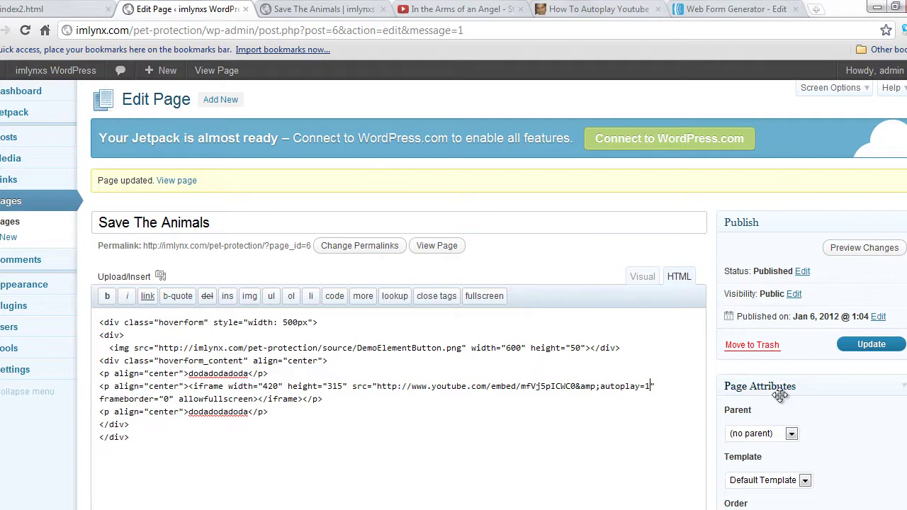
left_click(880, 352)
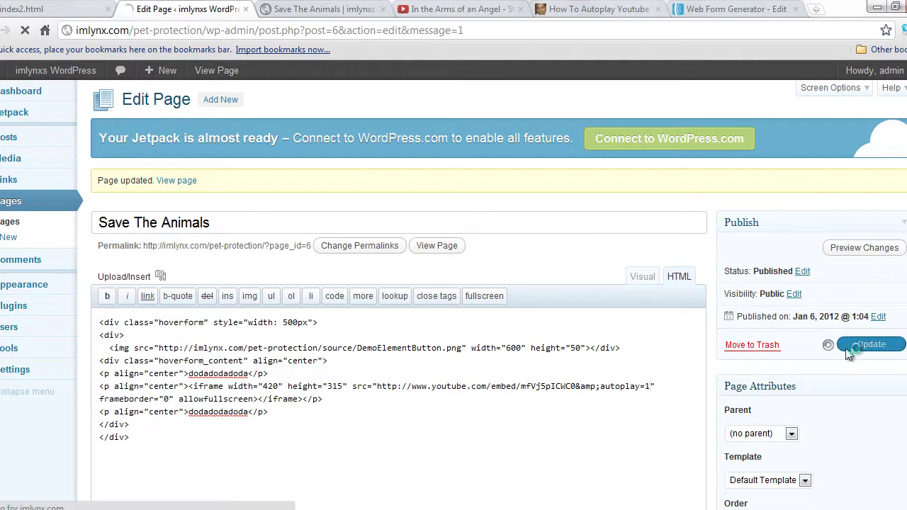
Reload the published "Save The Animals" page and check the video revealed under the red banner.
left_click(312, 9)
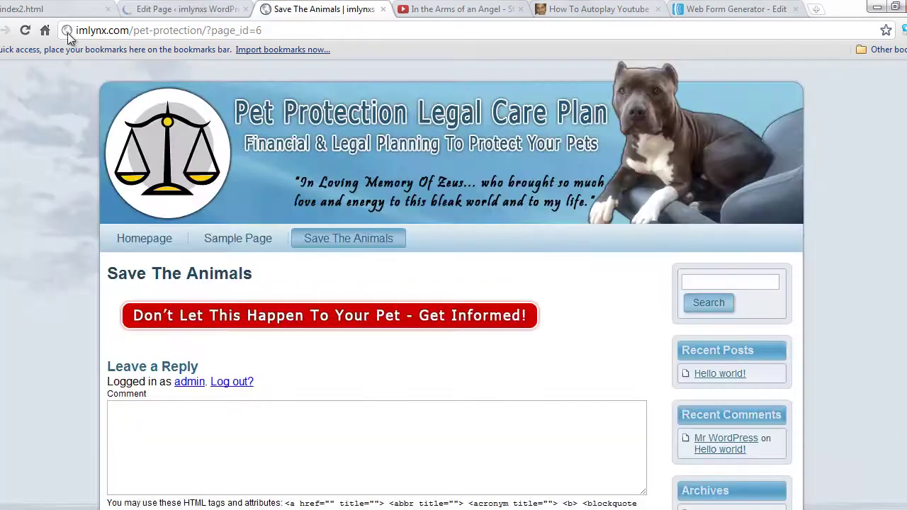
left_click(25, 30)
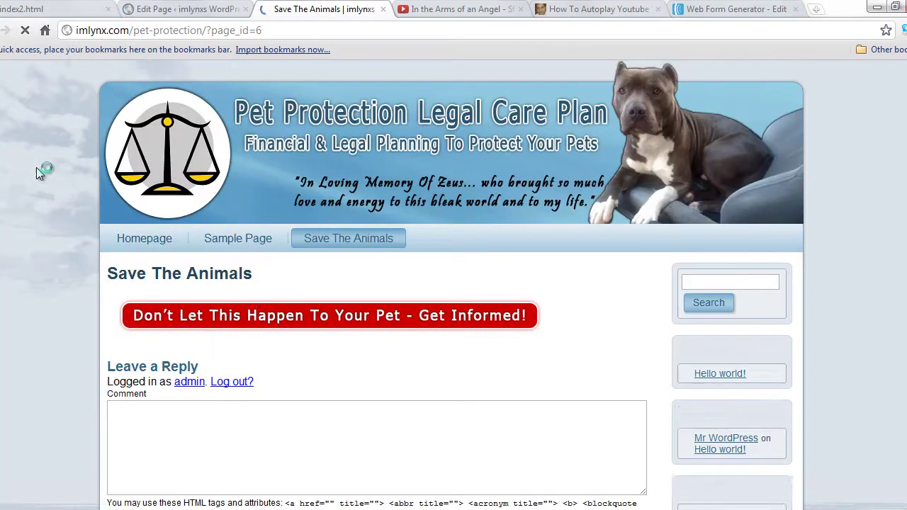
scroll(388, 196, "down", 2)
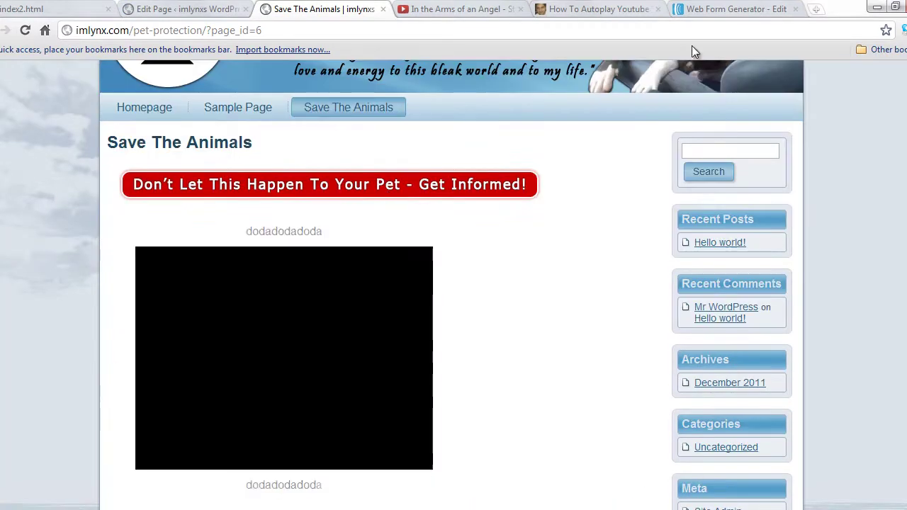
Copy ?rel=0&amp;autoplay=1 from the autoplay article, replace the ending of the page's YouTube embed URL with it, and update the page.
left_click(581, 9)
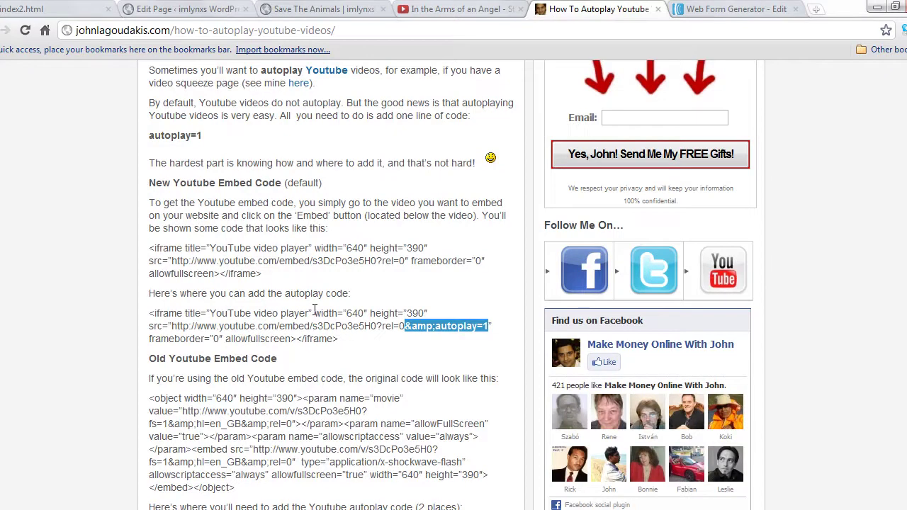
left_click_drag(376, 325, 489, 326)
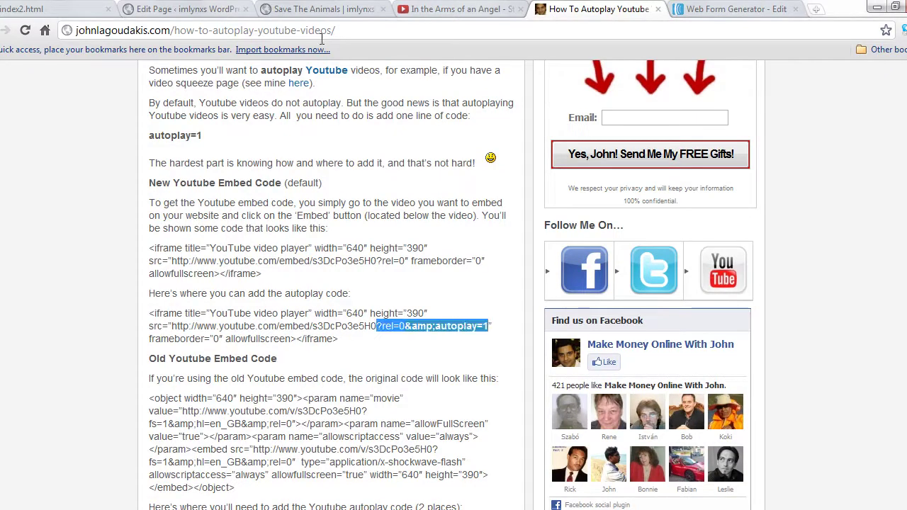
left_click(294, 13)
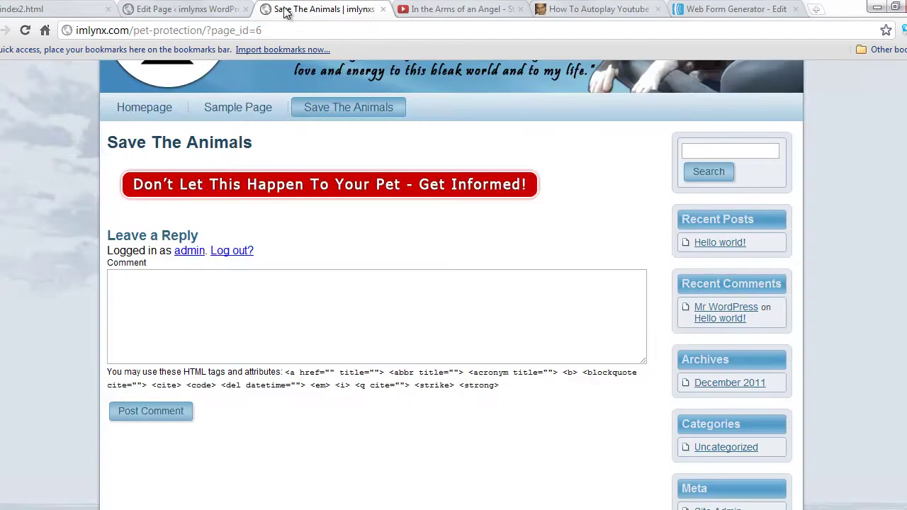
left_click(188, 9)
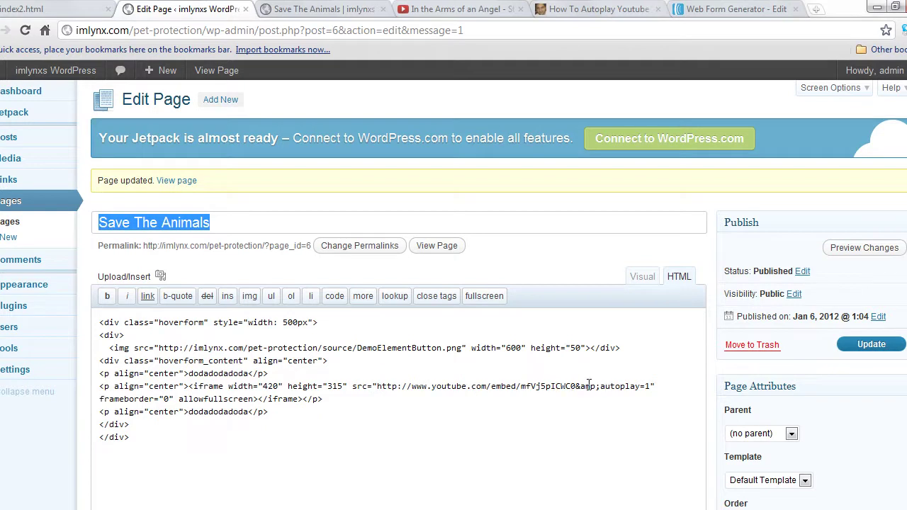
left_click_drag(577, 386, 648, 386)
Test the video's autoplay under the red banner on the published page and pause the playback.
key("ctrl+Tab")
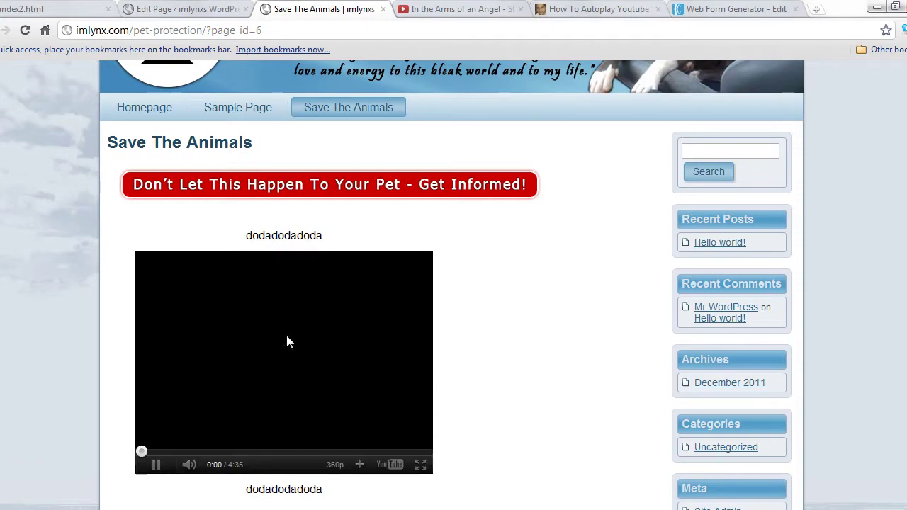
left_click(156, 462)
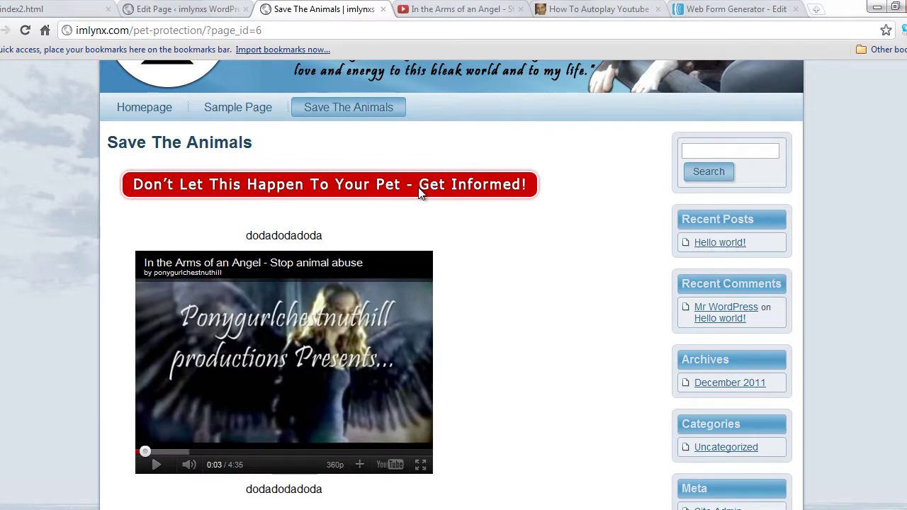
Add style="margin-top: 10px; margin-bottom: 0px" to the first centered paragraph in the WordPress page's HTML.
left_click(202, 9)
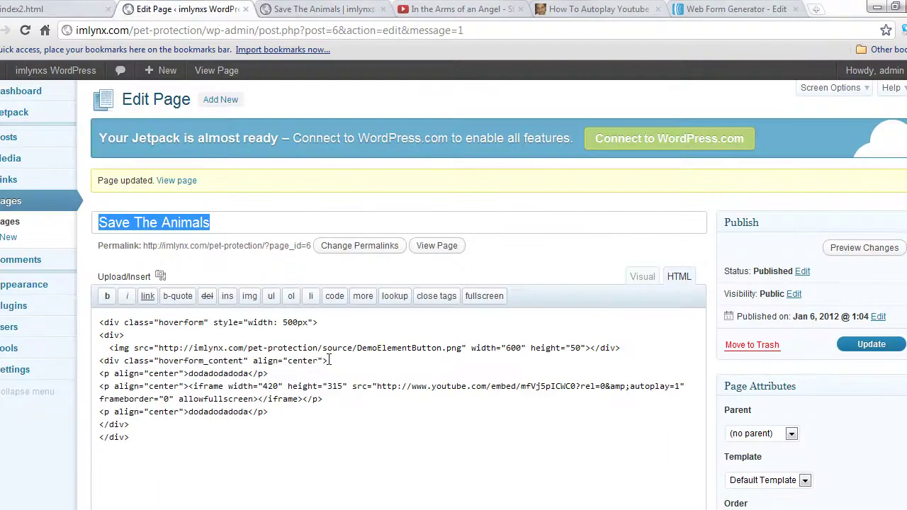
left_click(184, 374)
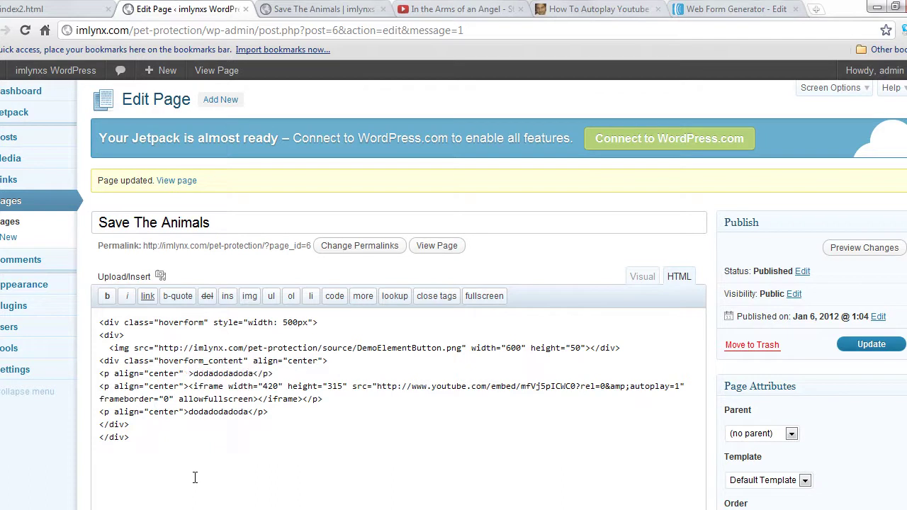
type("style=\"margin-top: 10px; margin-bottom: 0px\"")
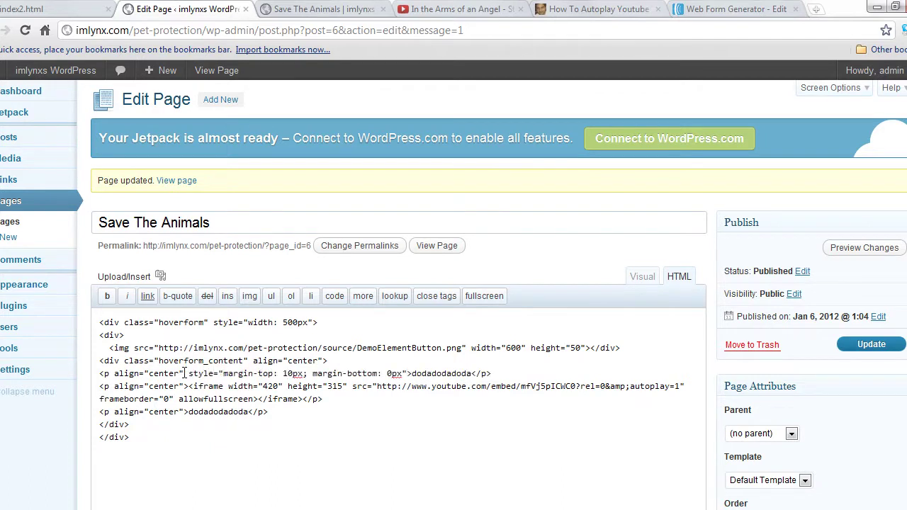
Copy the first paragraph's style="margin-top: 10px; margin-bottom: 0px" into the opening tags of the video paragraph and the last paragraph.
left_click_drag(184, 374, 370, 373)
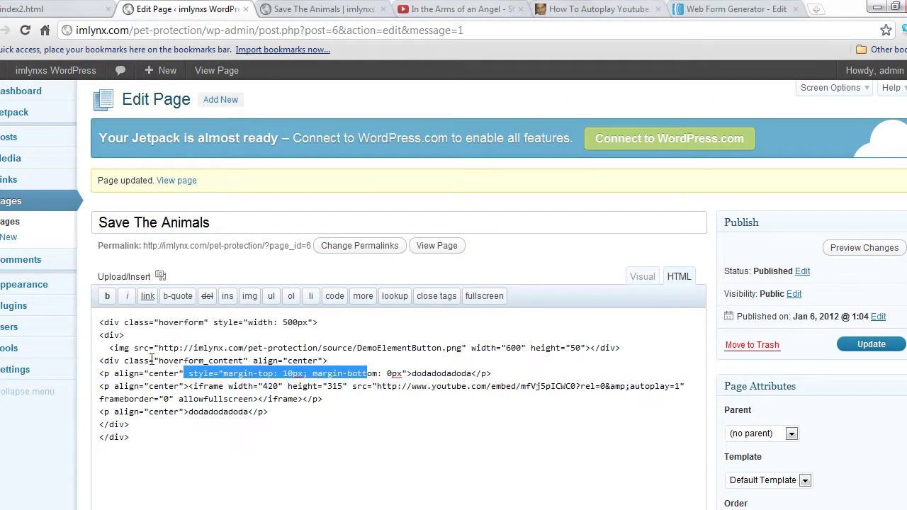
left_click(284, 375)
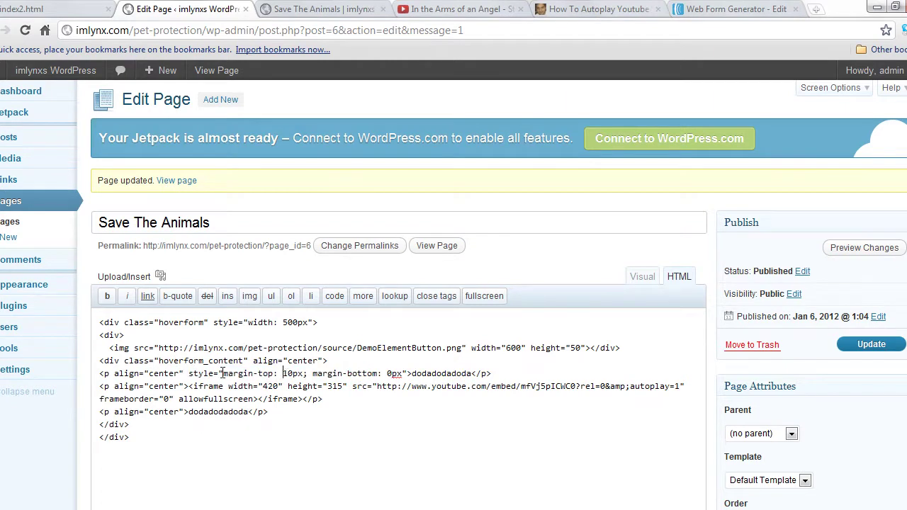
left_click_drag(185, 373, 410, 373)
key("ctrl+c")
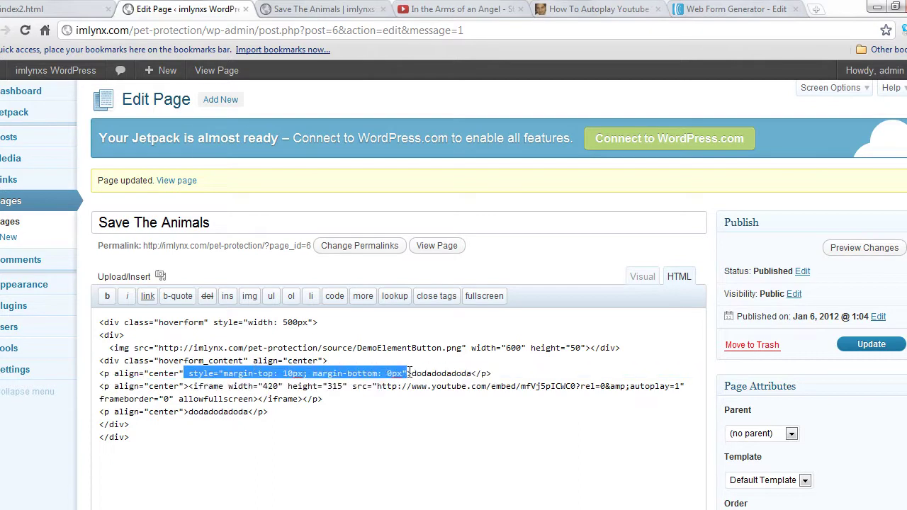
left_click(397, 373)
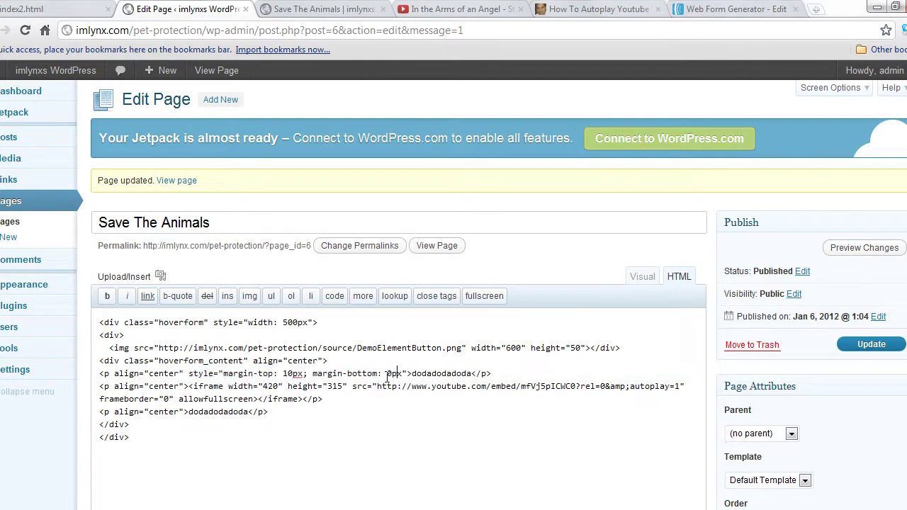
left_click(185, 386)
key("ctrl+v")
left_click(183, 412)
key("ctrl+v")
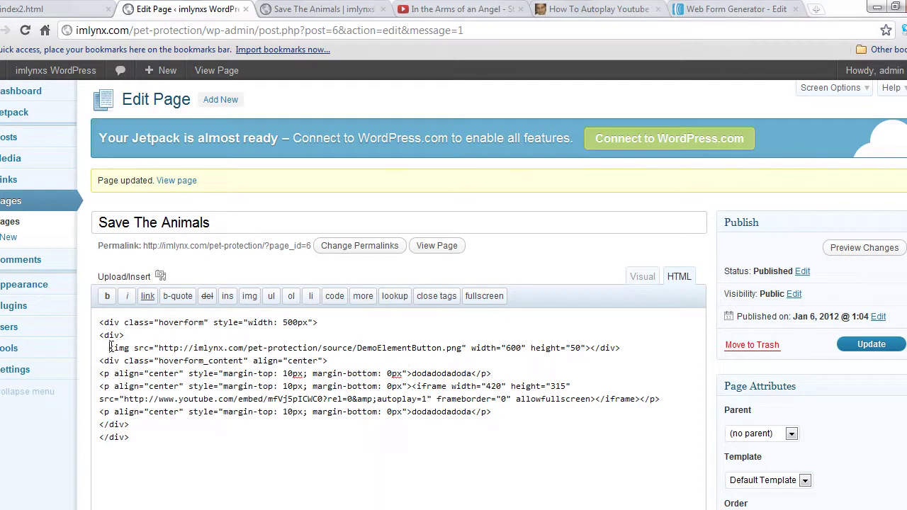
Join the image tag to its opening div and add style="margin-top: 0px; margin-bottom: 0px" to that div and the hoverform_content div.
left_click(110, 347)
key("BackSpace")
key("BackSpace")
key("BackSpace")
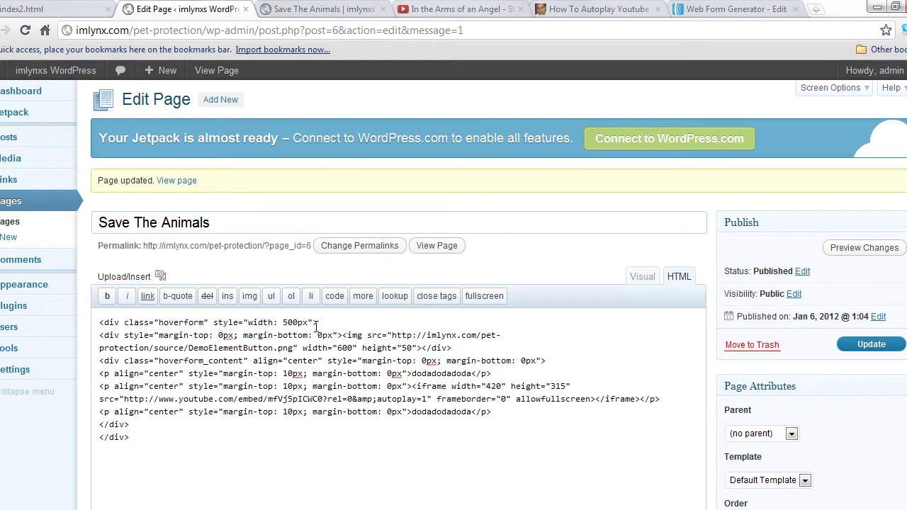
Replace the hoverform div's width style with style="margin-top: 10px; margin-bottom: 0px" and update the page.
left_click_drag(213, 322, 316, 323)
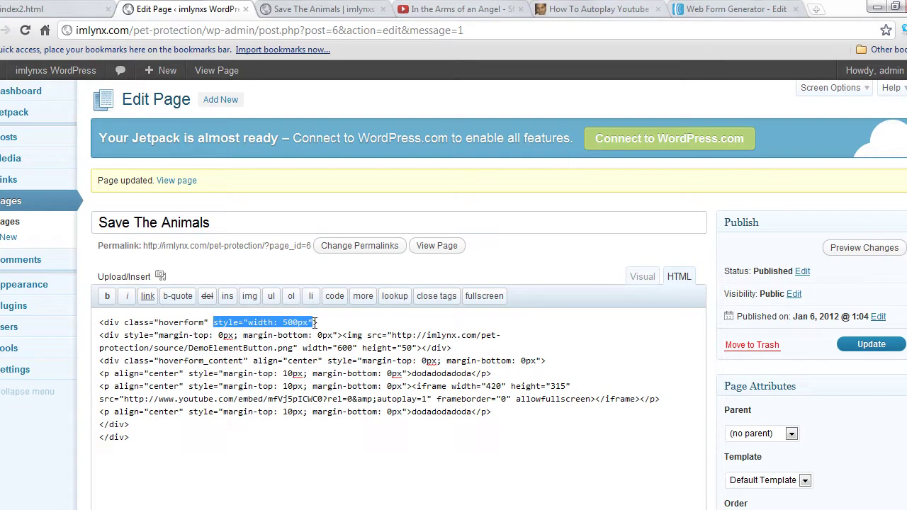
key("ctrl+v")
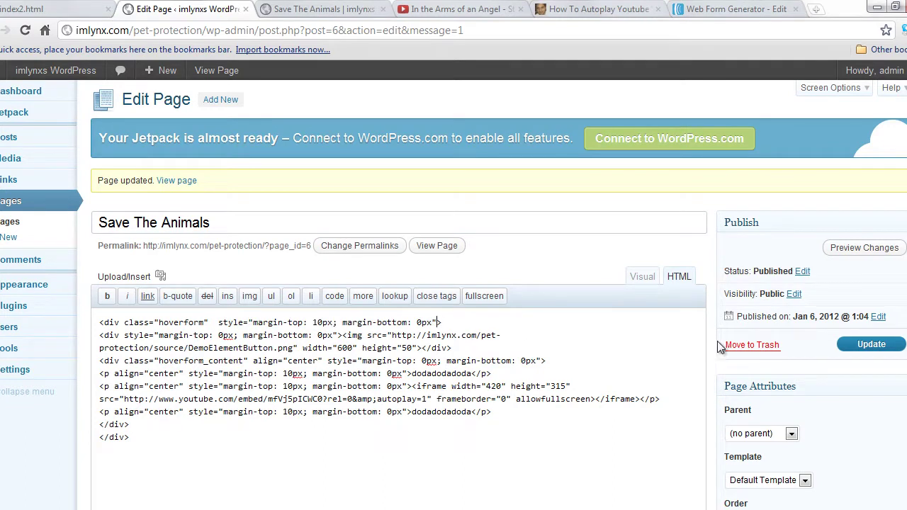
left_click(874, 347)
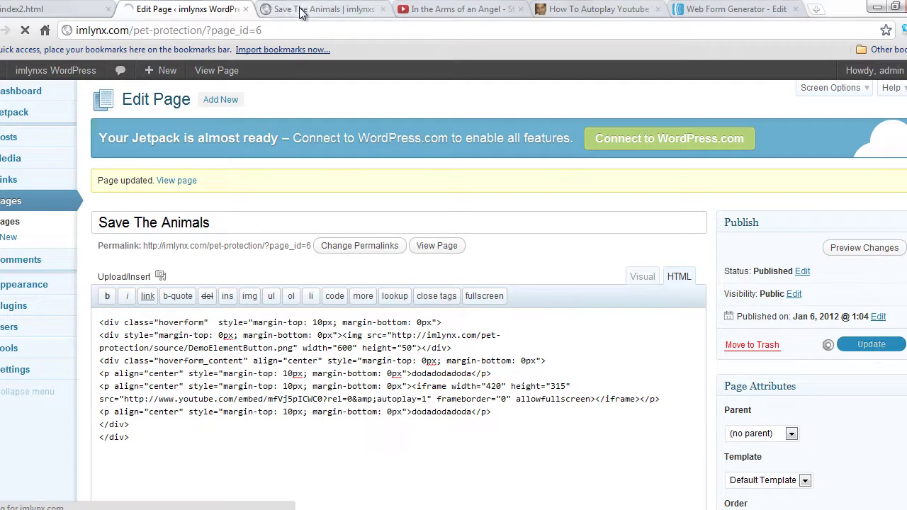
Reload the published "Save The Animals" page and check the spacing of the paragraphs and video under the red banner.
left_click(301, 10)
left_click(26, 30)
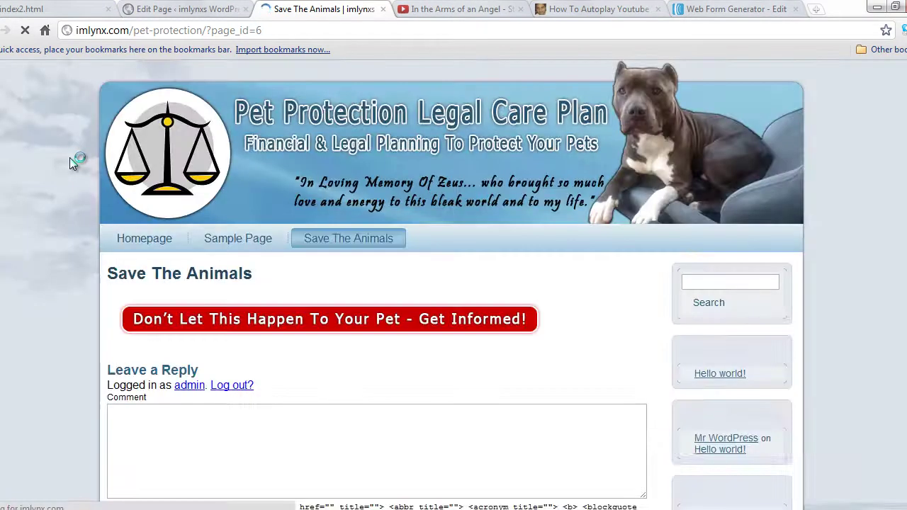
scroll(288, 239, "down", 3)
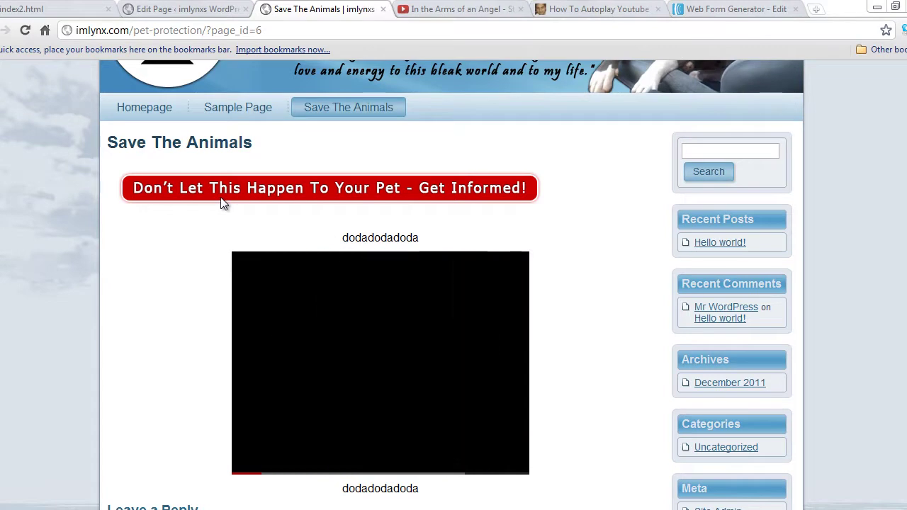
Add align="center" to the banner image's div, update the page, and reload the published page to check the banner's alignment.
left_click(186, 9)
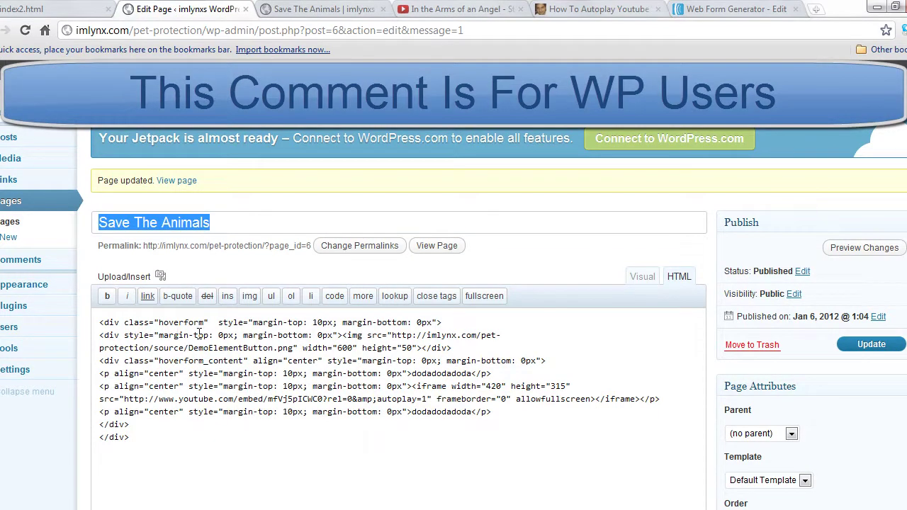
left_click(124, 335)
type("align=\"center\"")
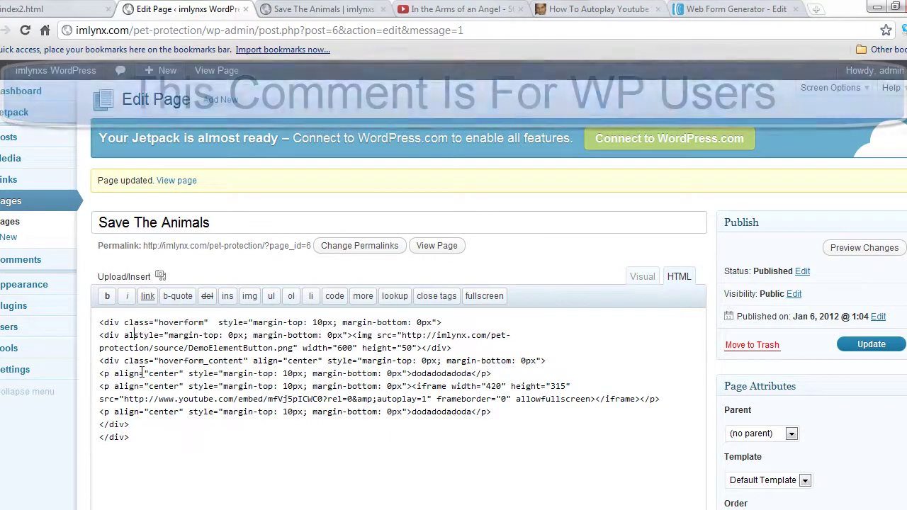
left_click(332, 10)
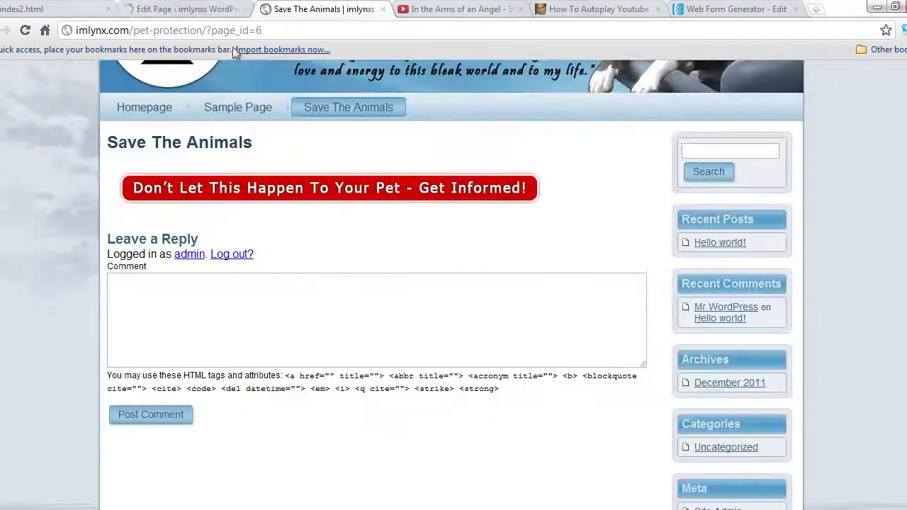
left_click(25, 32)
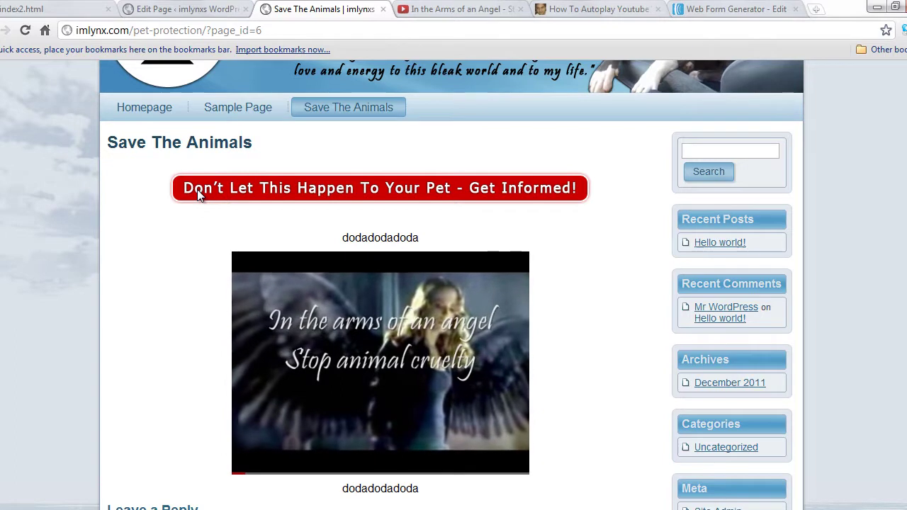
Set the first paragraph's margin-top to 0px and replace its placeholder text with "Keep Your Mouse Hovered Here To Watch The Video<br>Then Scroll Down".
left_click(181, 9)
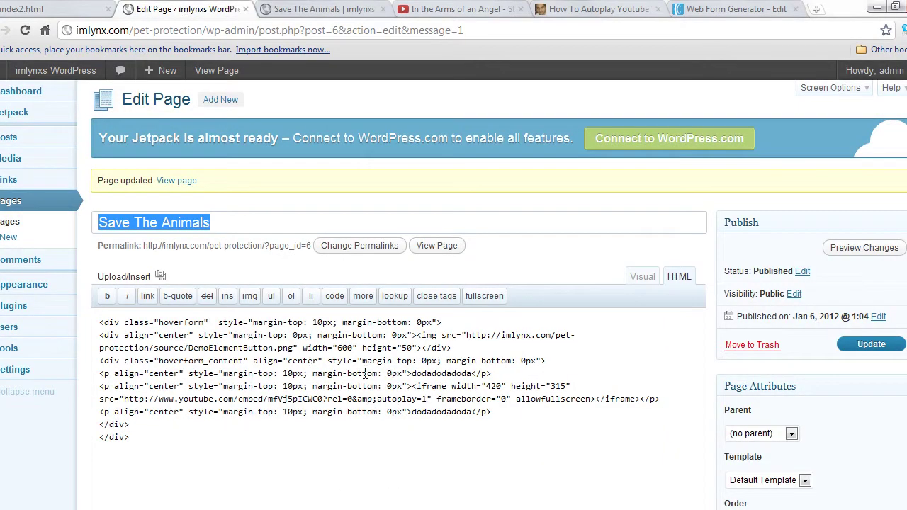
left_click(288, 371)
key("BackSpace")
key("BackSpace")
key("BackSpace")
key("BackSpace")
key("BackSpace")
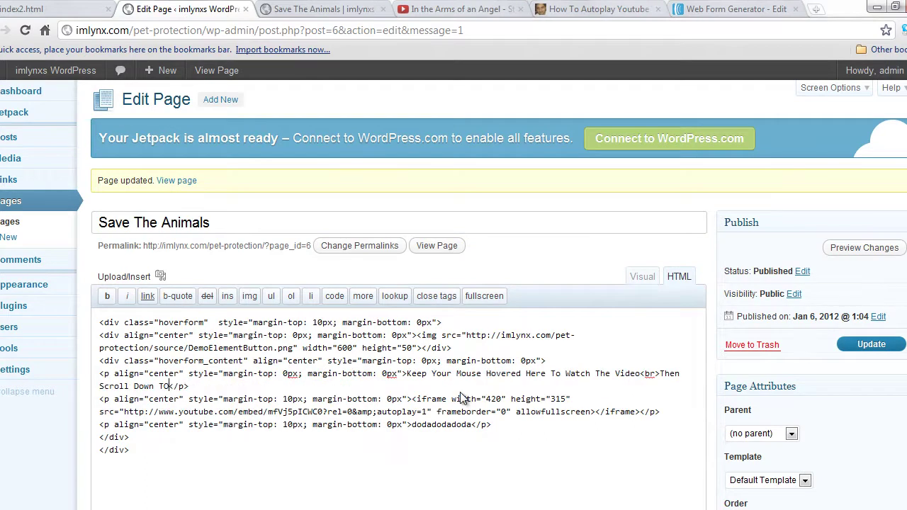
Complete the first paragraph's second line with "To Sign Up For More Information".
key("BackSpace")
type("o Sign Up For More INformat")
key("BackSpace")
key("BackSpace")
key("BackSpace")
key("BackSpace")
key("BackSpace")
key("BackSpace")
key("BackSpace")
type("nformation")
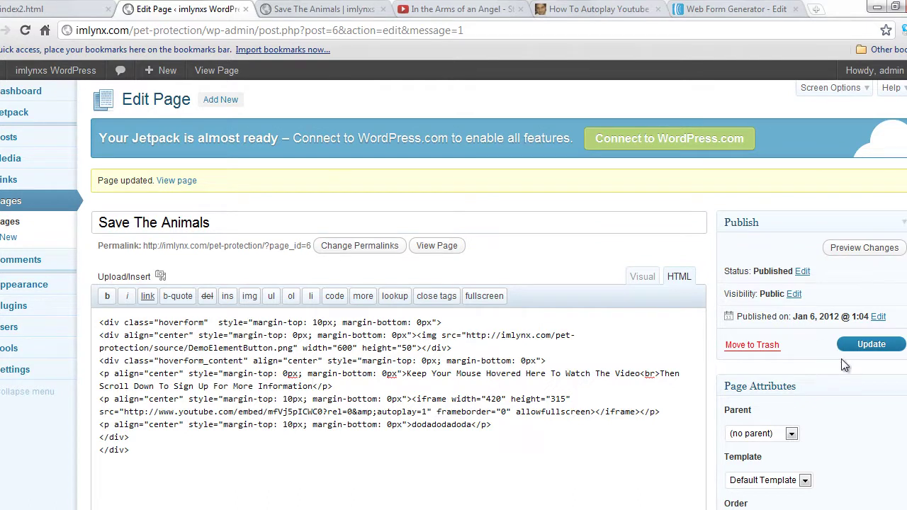
Update the page and check the new message above the video on the published page.
left_click(860, 352)
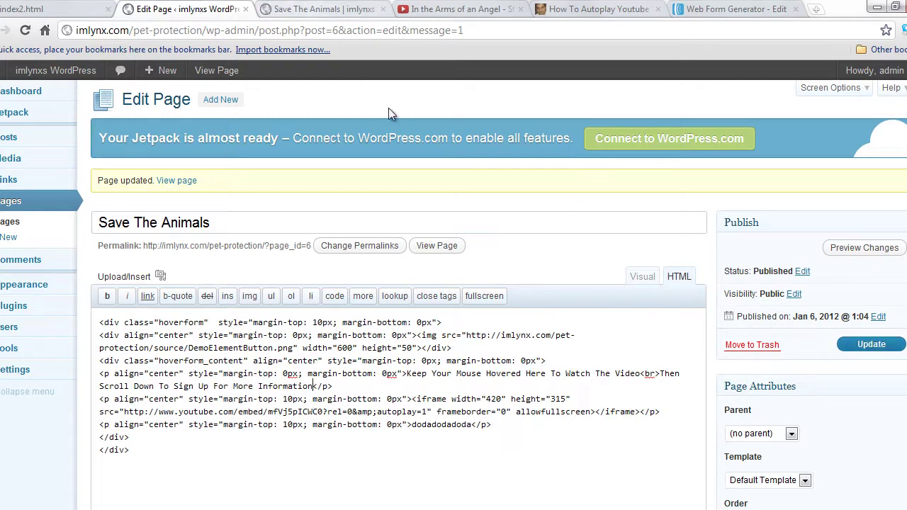
left_click(858, 344)
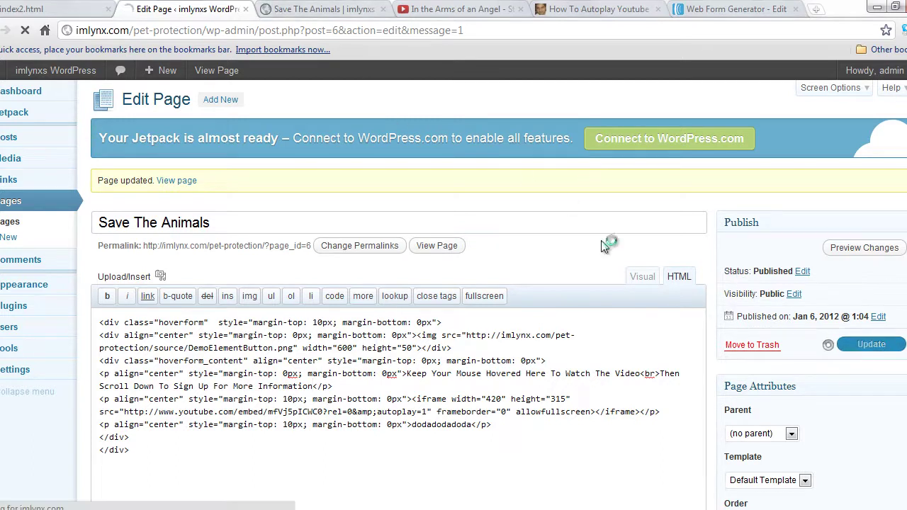
left_click(322, 9)
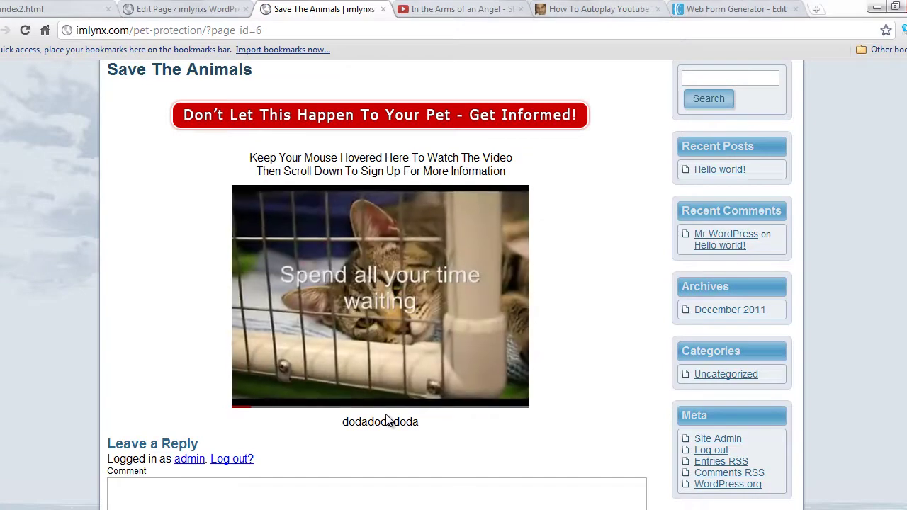
mouse_move(373, 244)
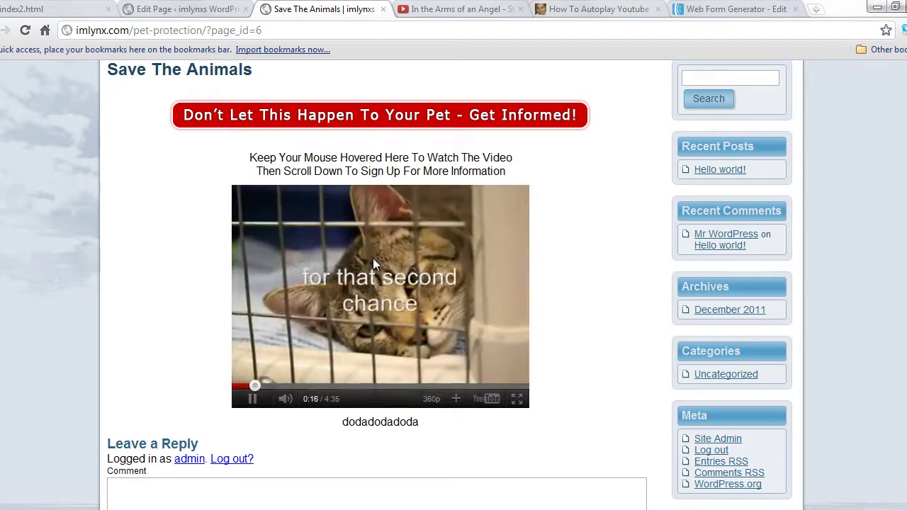
Set the first paragraph's margin-top to -20px in the page's HTML and update the page.
left_click(162, 11)
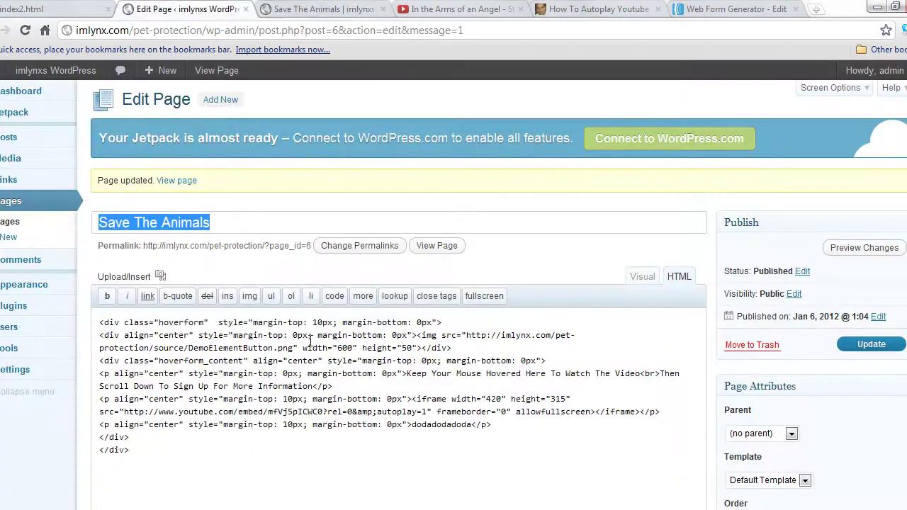
left_click(283, 373)
type("-2")
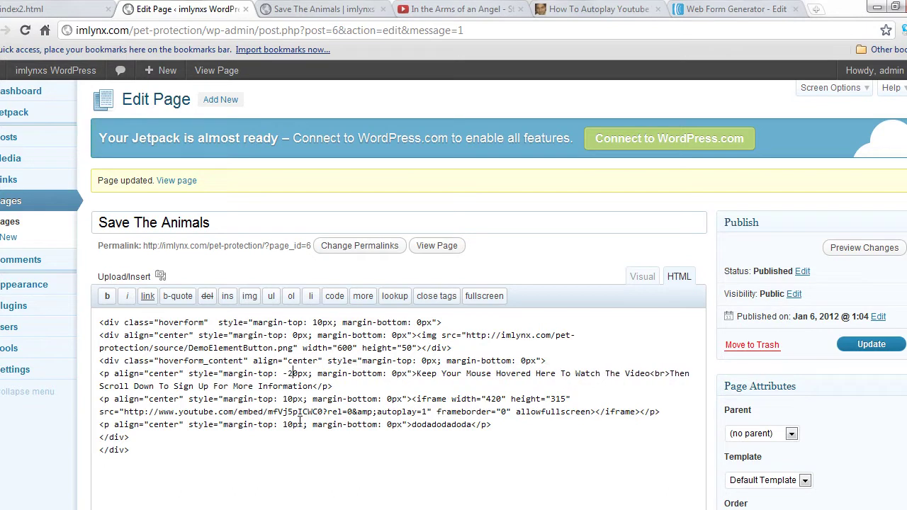
left_click(871, 344)
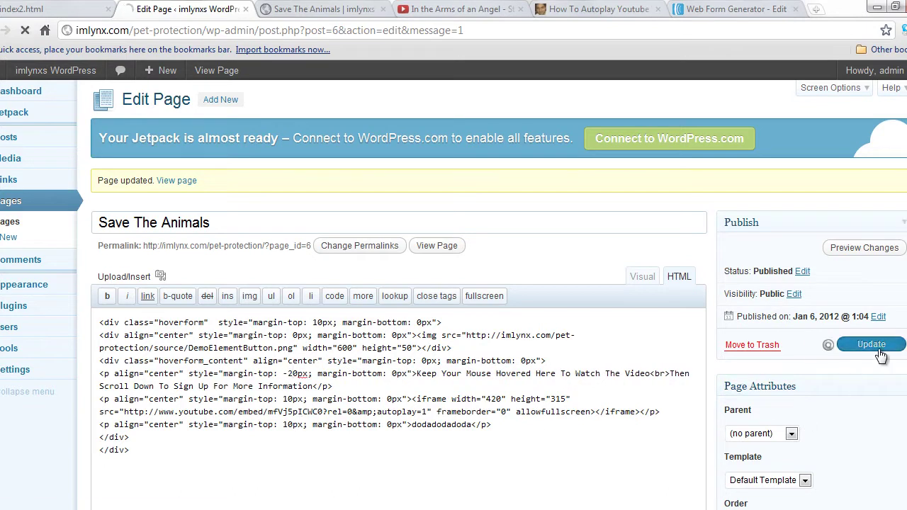
Reload the published page and check the message's spacing below the red banner.
left_click(372, 9)
left_click(24, 32)
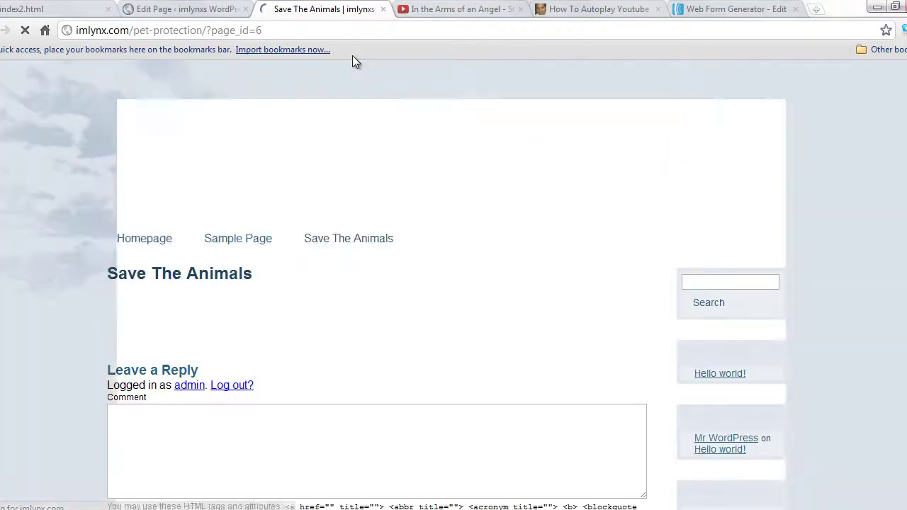
scroll(358, 128, "down", 3)
mouse_move(359, 124)
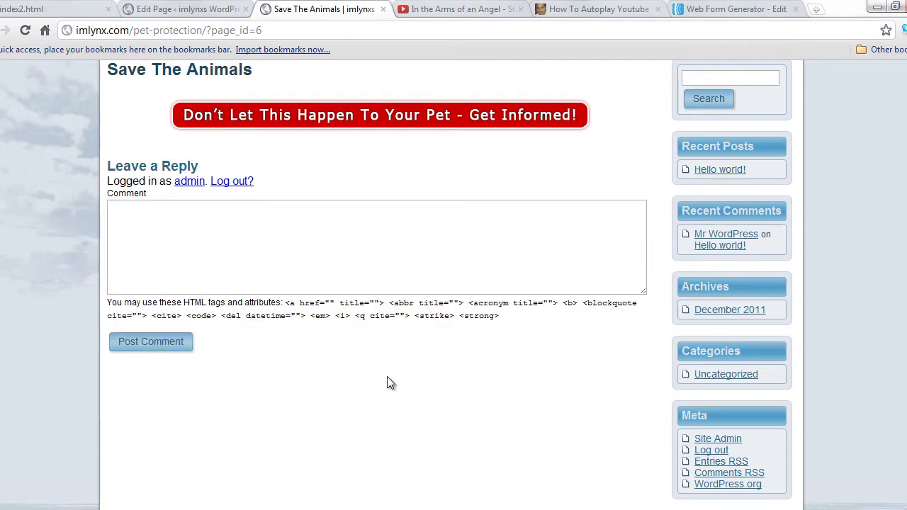
Switch to the AWeber web form page and copy the form's full JavaScript snippet.
left_click(479, 10)
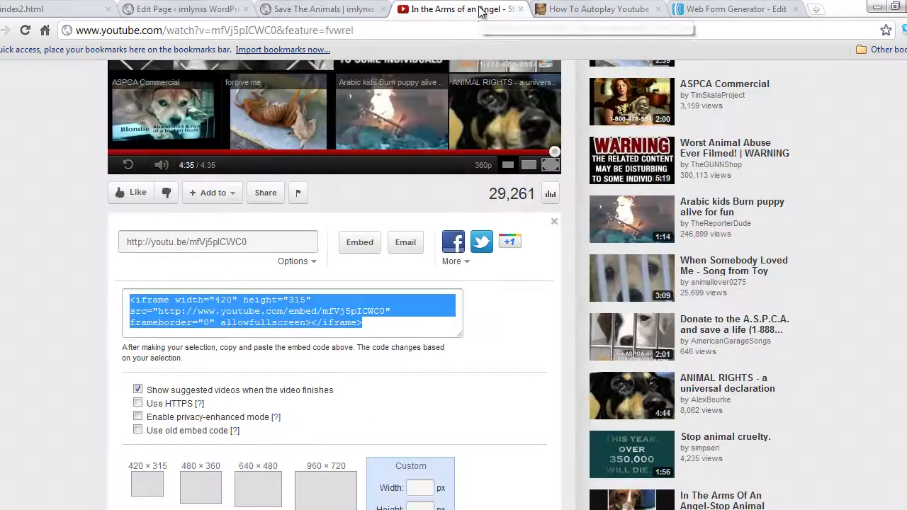
left_click(571, 9)
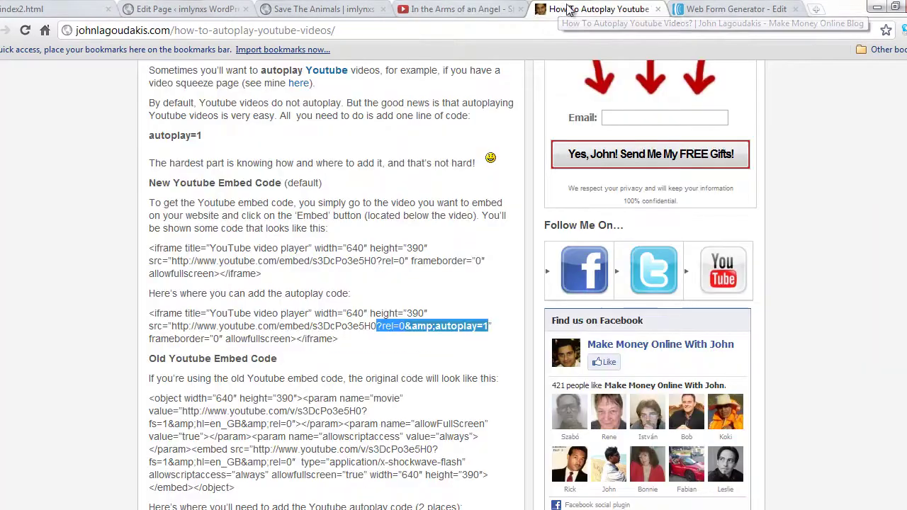
left_click(701, 9)
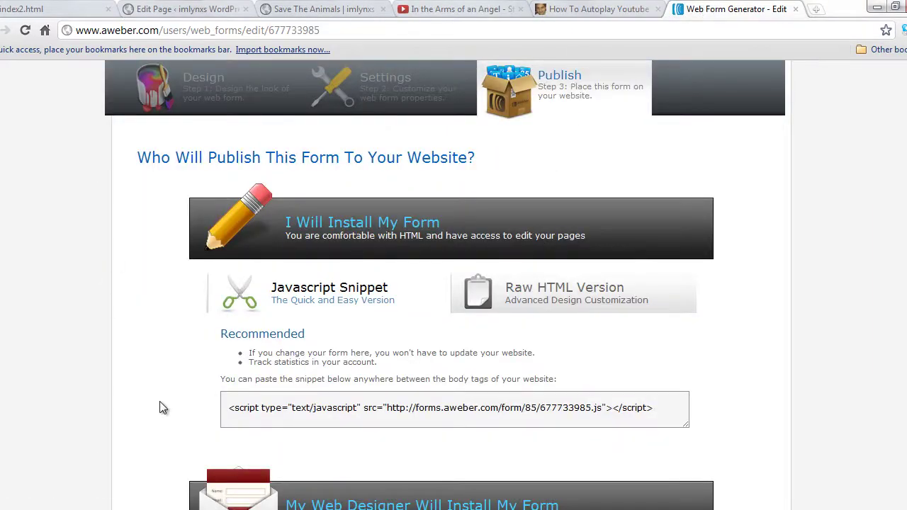
left_click_drag(664, 413, 219, 404)
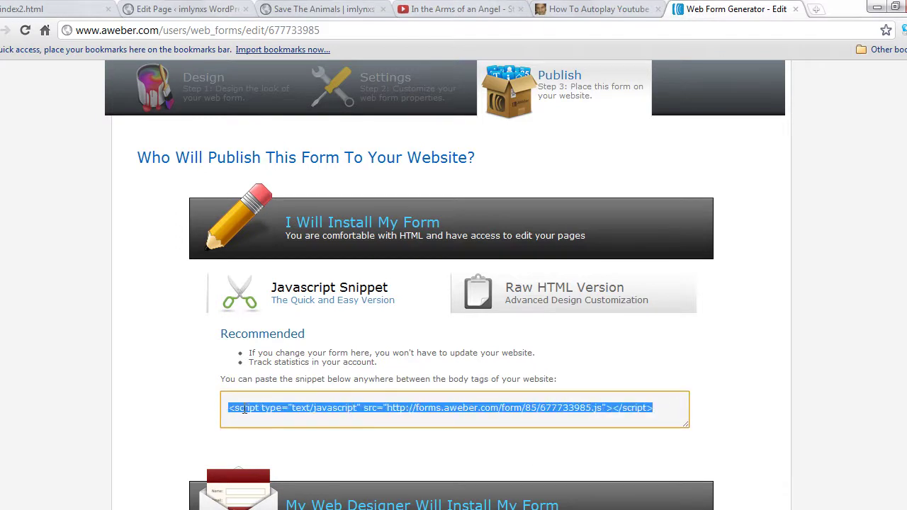
right_click(247, 415)
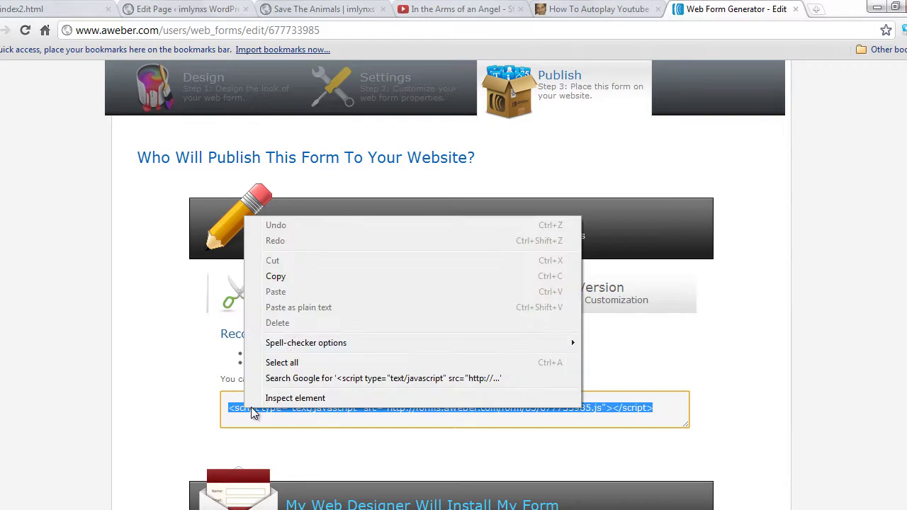
left_click(309, 278)
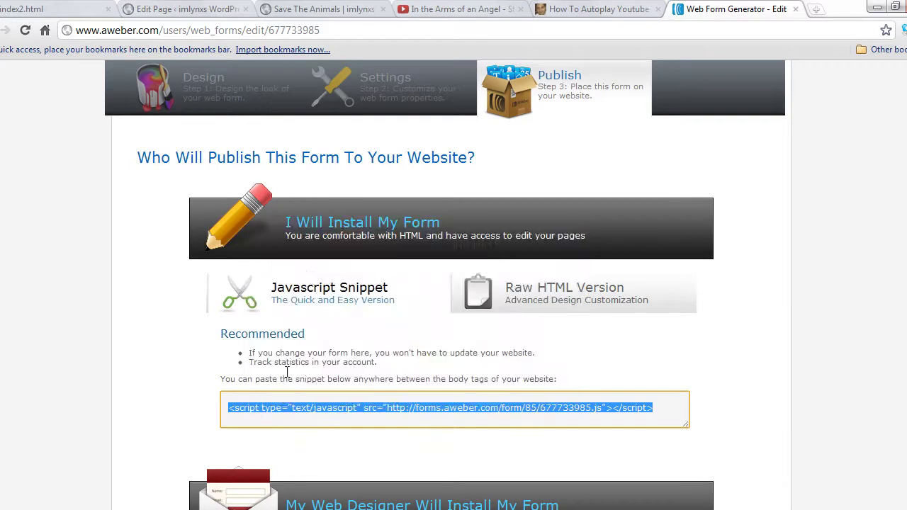
right_click(279, 407)
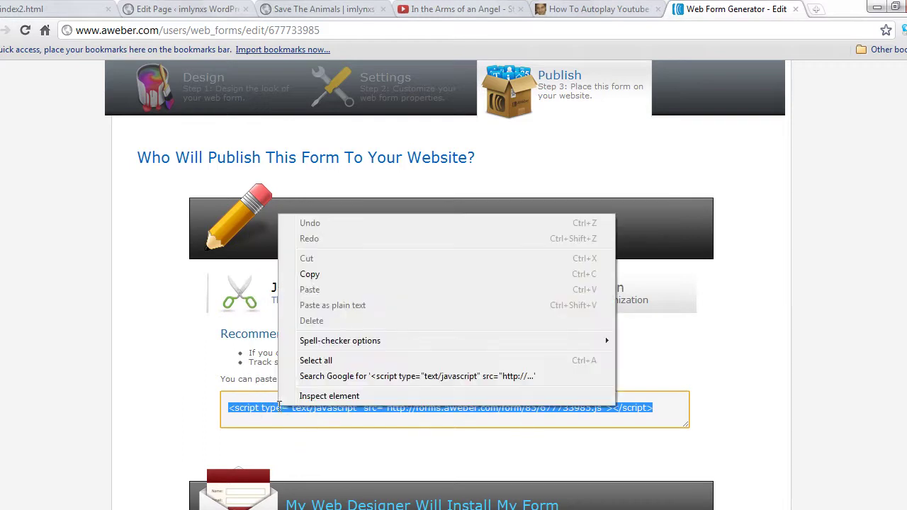
left_click(320, 280)
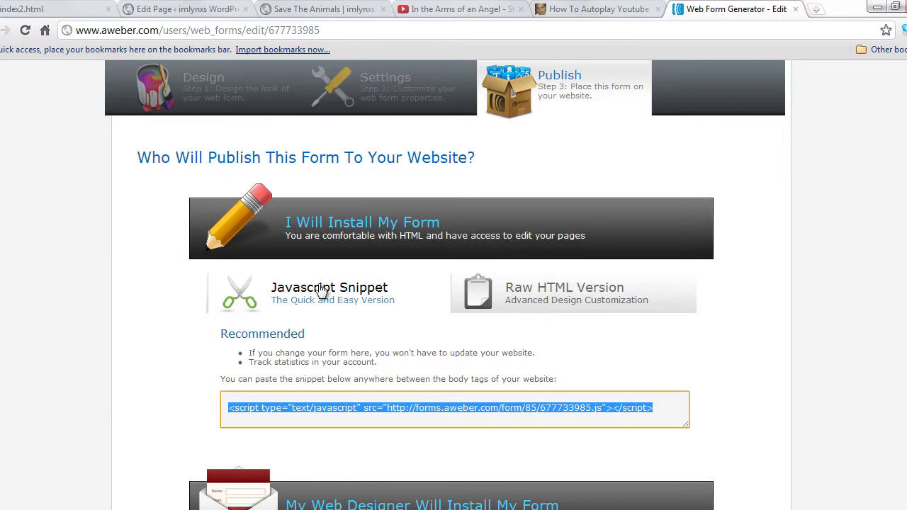
Replace the "dodadodadoda" placeholder in the page's HTML with the copied AWeber form script and update the page.
right_click(288, 414)
left_click(320, 278)
left_click(237, 12)
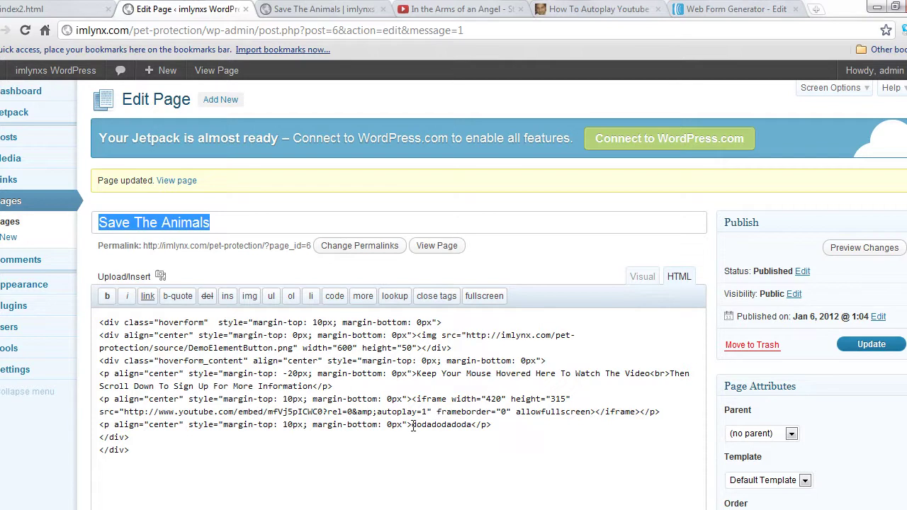
left_click_drag(411, 426, 469, 425)
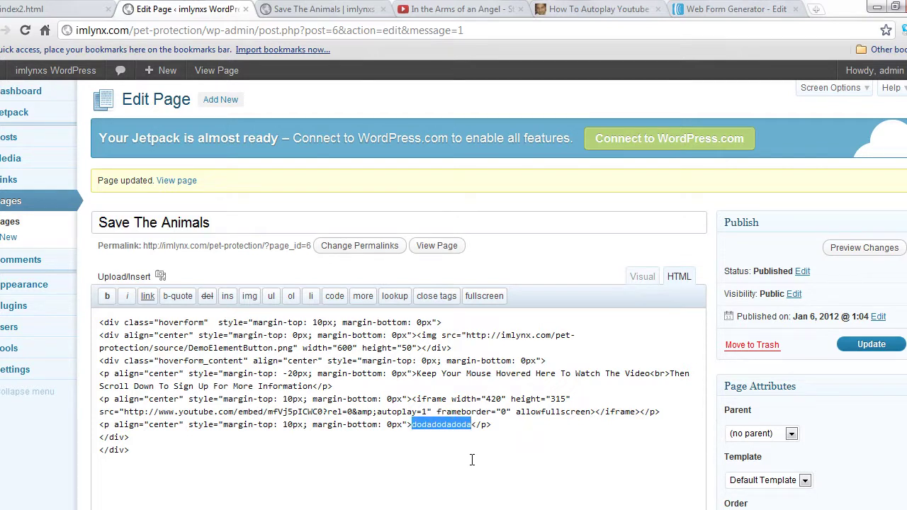
key("ctrl+v")
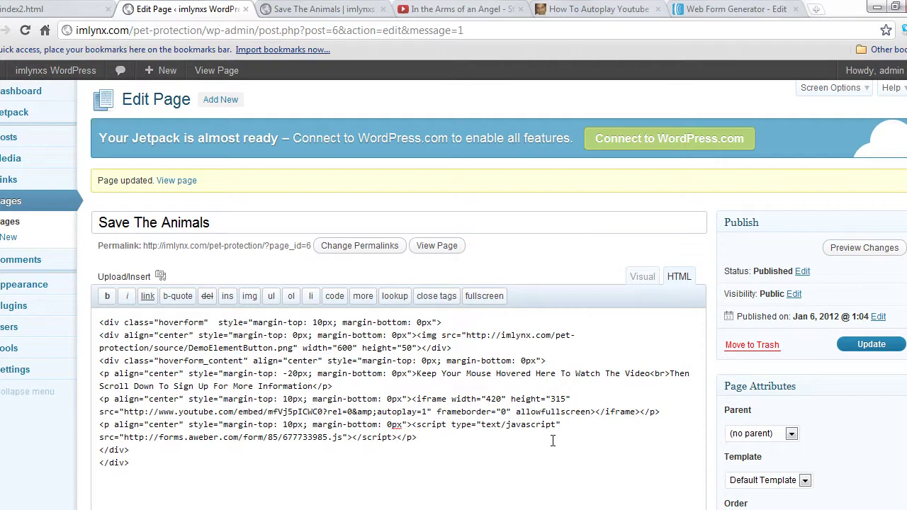
left_click(858, 347)
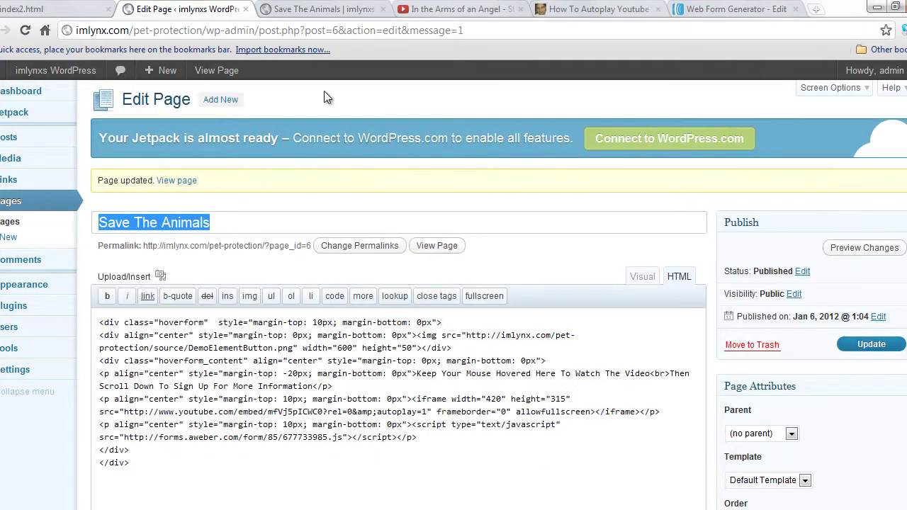
Reload the published page and check the sign-up form revealed below the video.
left_click(314, 10)
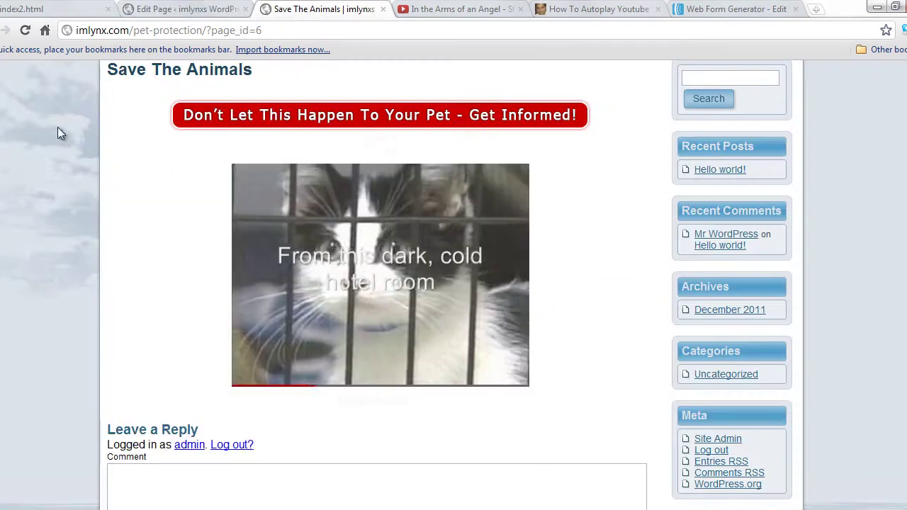
left_click(25, 32)
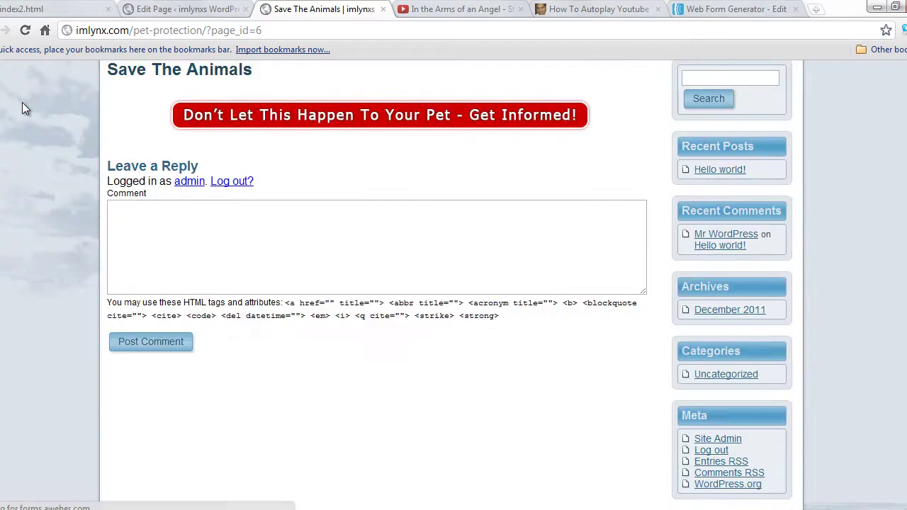
mouse_move(252, 115)
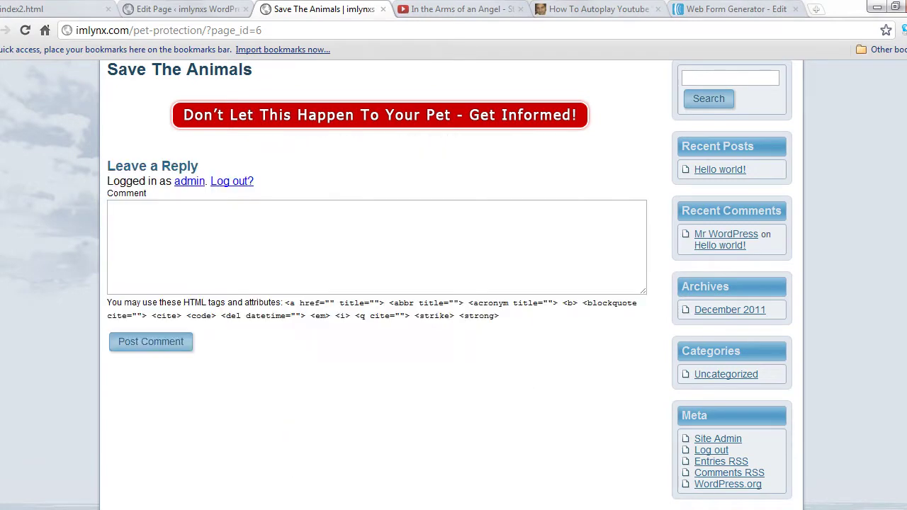
scroll(452, 284, "down", 2)
mouse_move(442, 71)
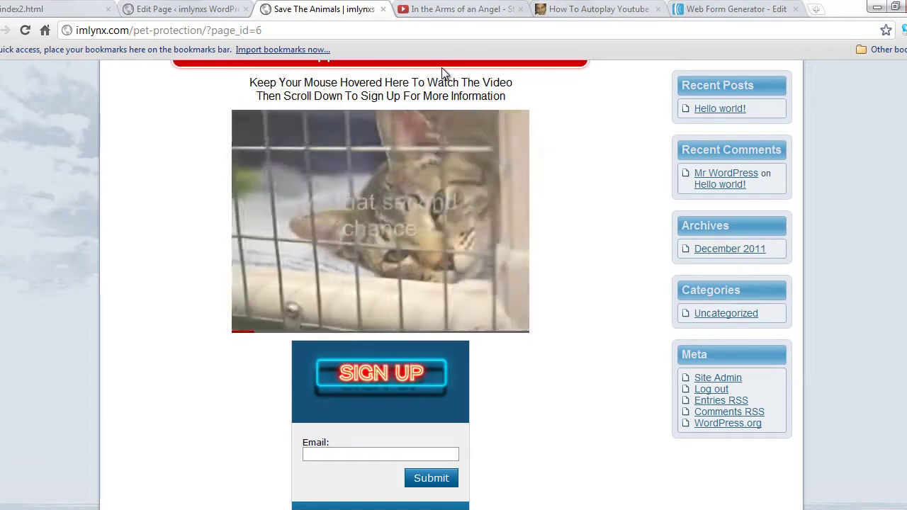
In the page's HTML, open a centered table with border, cellpadding and cellspacing 0, and wrap the video paragraph in a top-aligned cell.
left_click(160, 9)
type("padding=\"0\" cellspacing=")
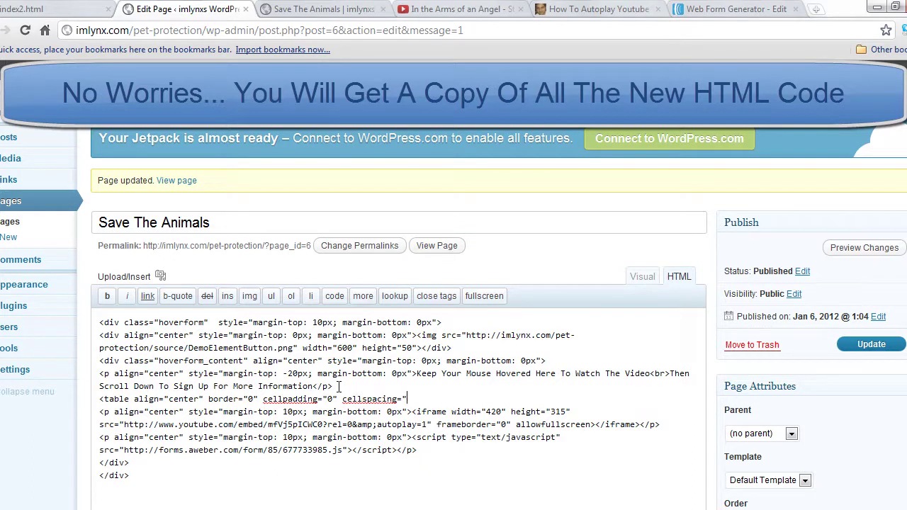
type(">")
key("Return")
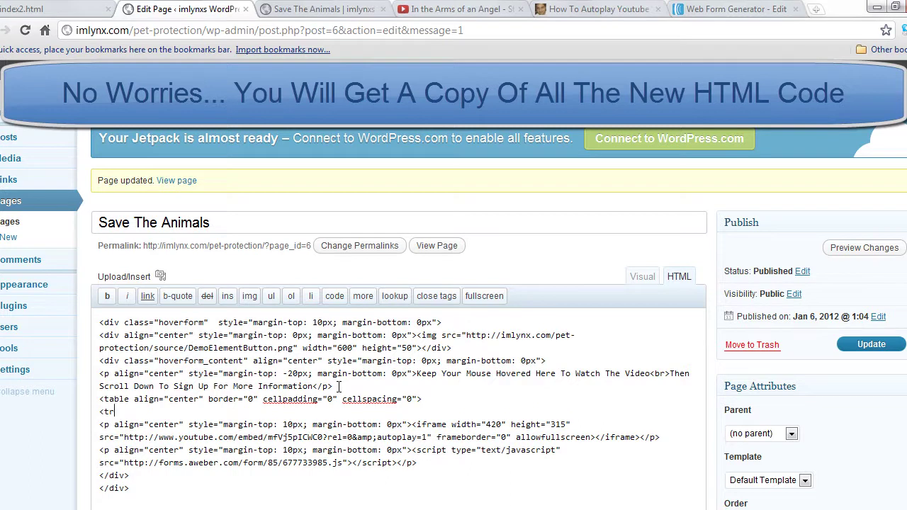
type("<tr>")
key("Return")
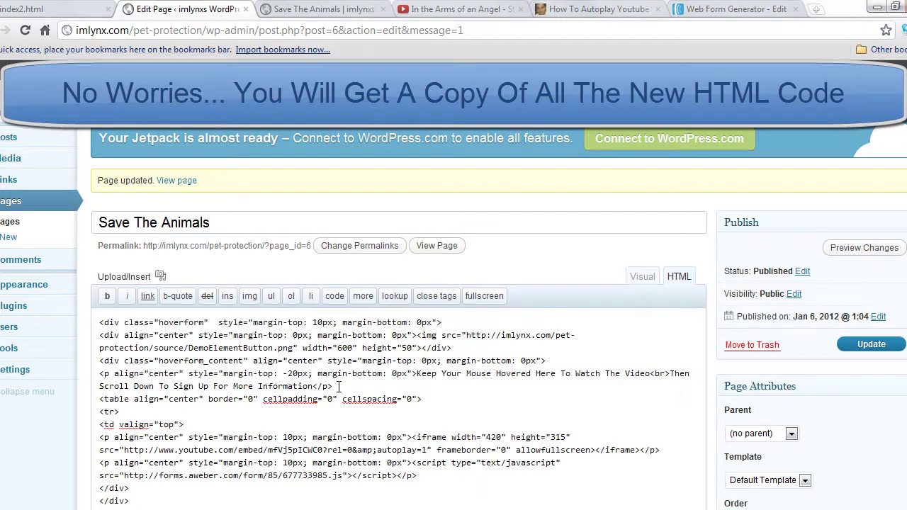
key("Delete")
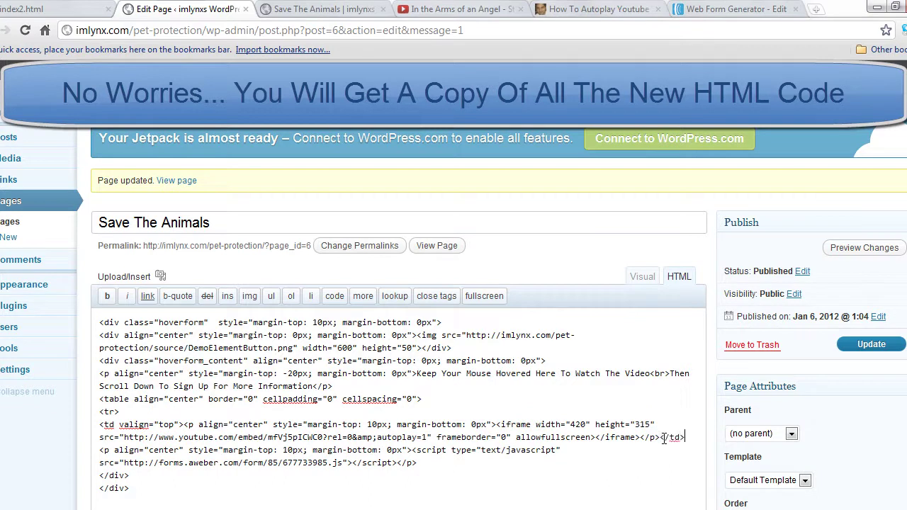
Wrap the AWeber script paragraph in a second <td valign="top"> cell, close the row and table, and update the page.
left_click_drag(184, 423, 97, 427)
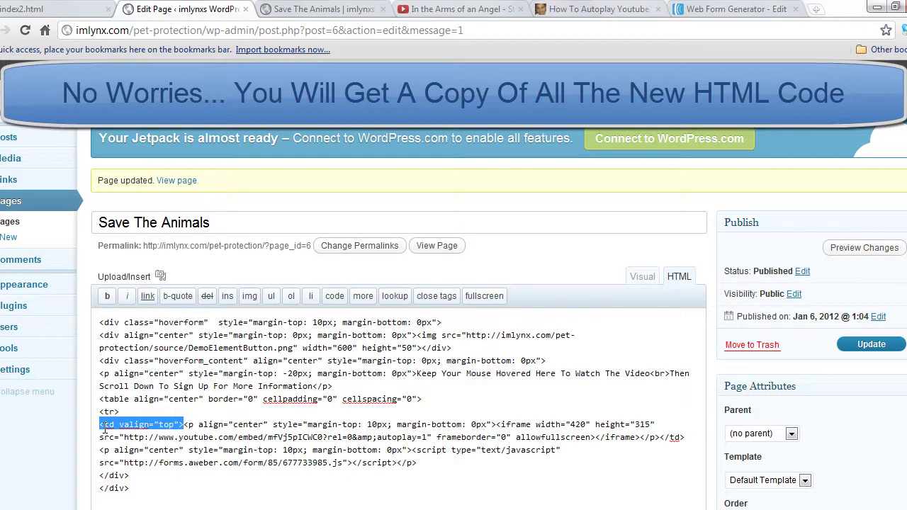
left_click(95, 450)
key("ctrl+v")
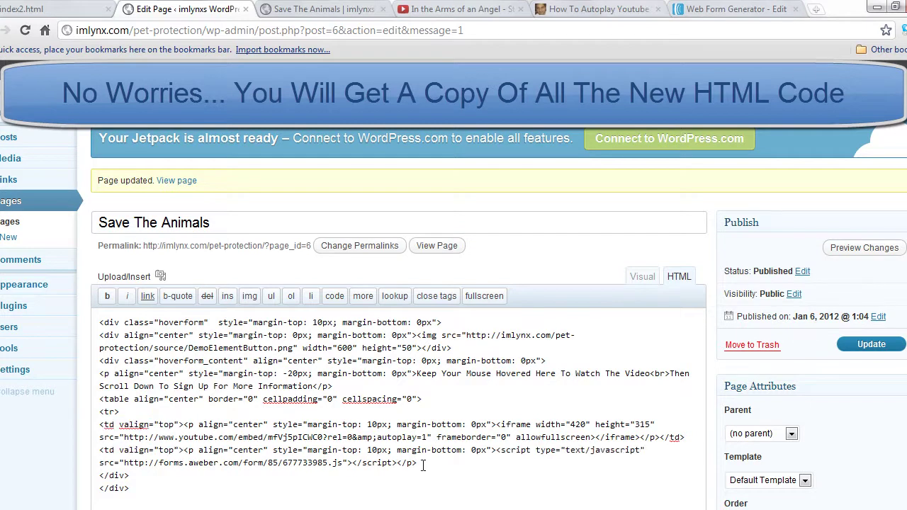
key("Return")
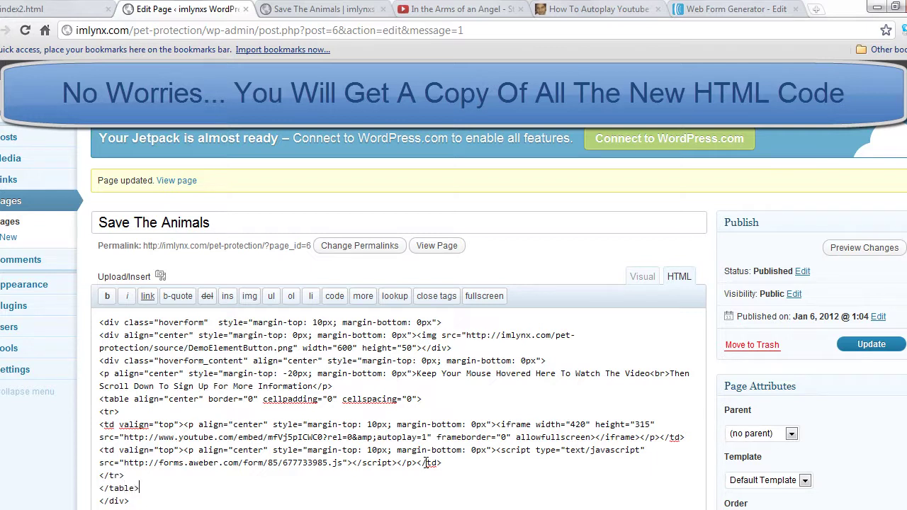
left_click(871, 344)
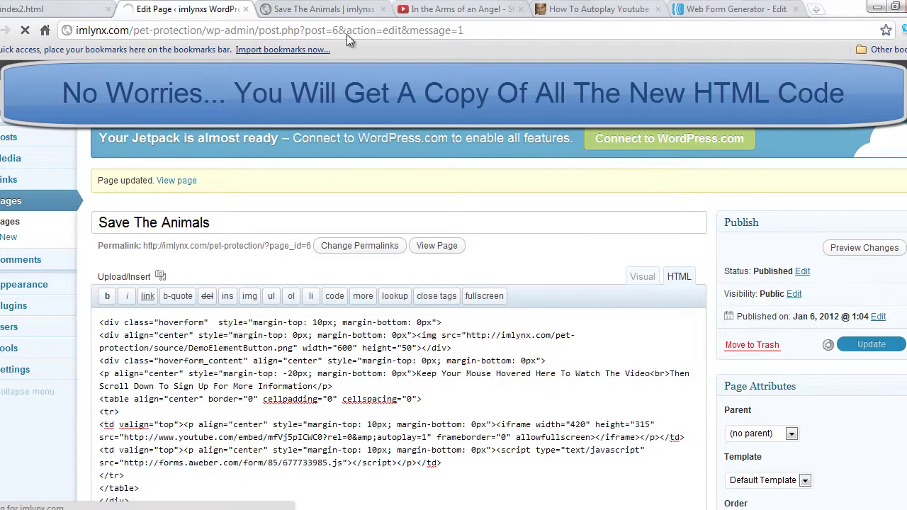
Reload the published page and check the side-by-side layout of the video and sign-up form under the banner.
left_click(286, 9)
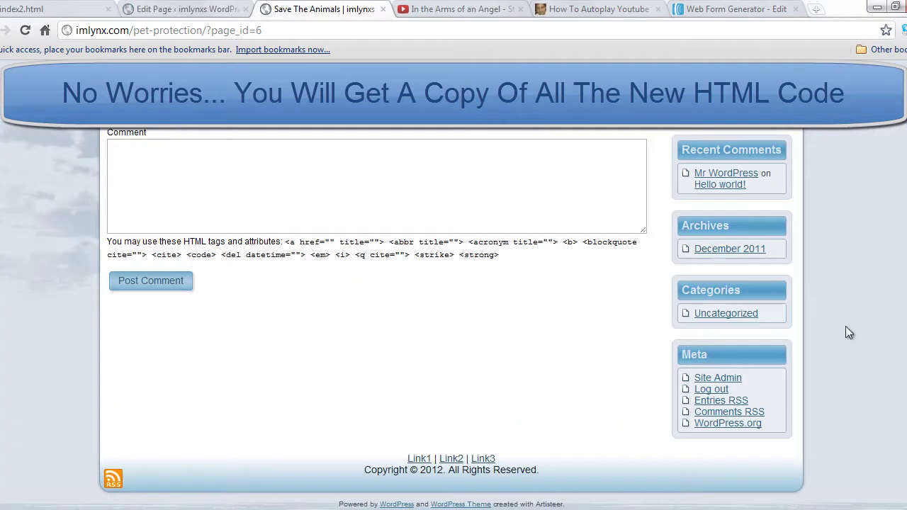
left_click(25, 30)
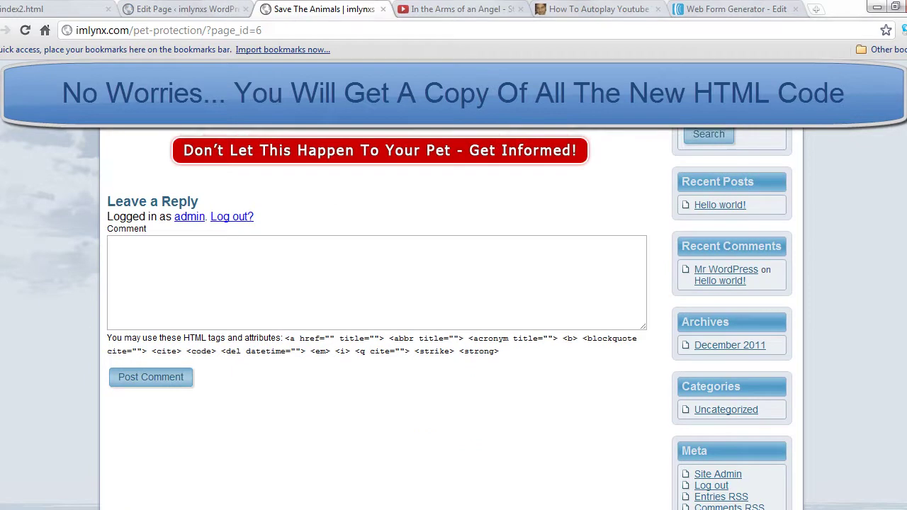
left_click(24, 29)
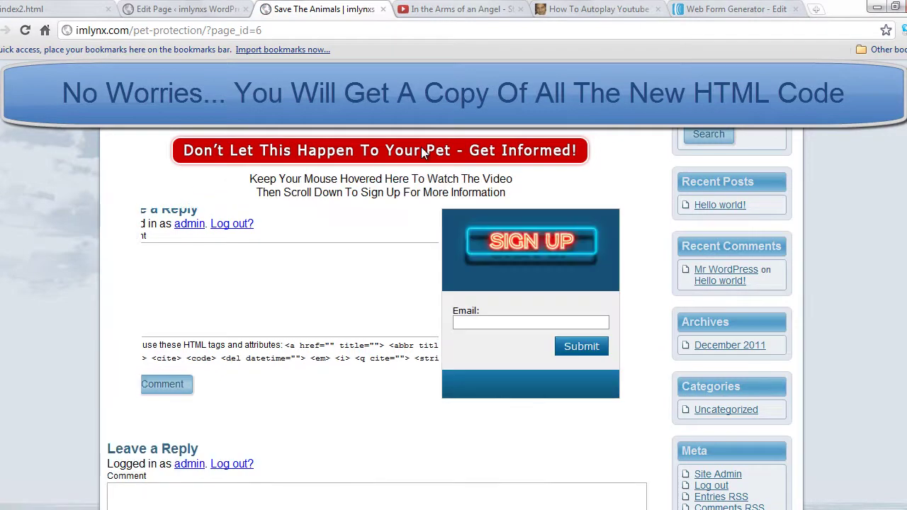
mouse_move(423, 153)
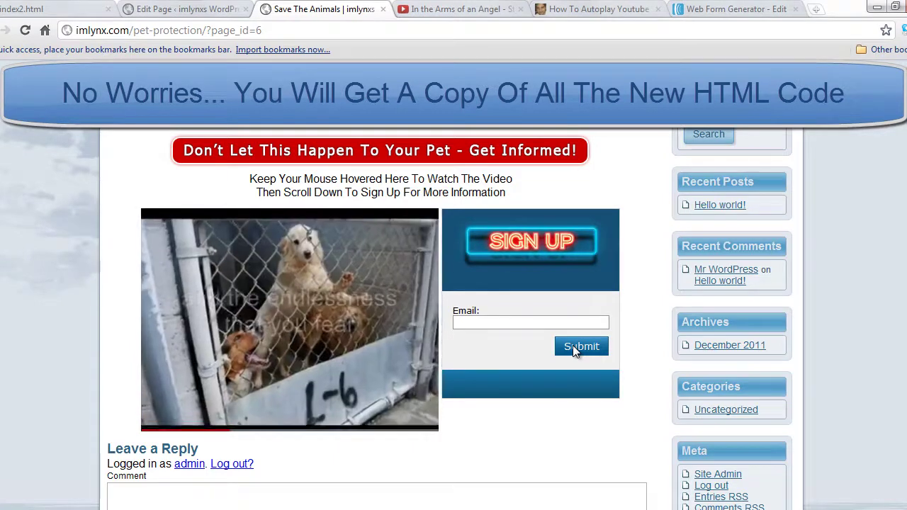
Return to the page editor and review the complete table HTML.
left_click(186, 14)
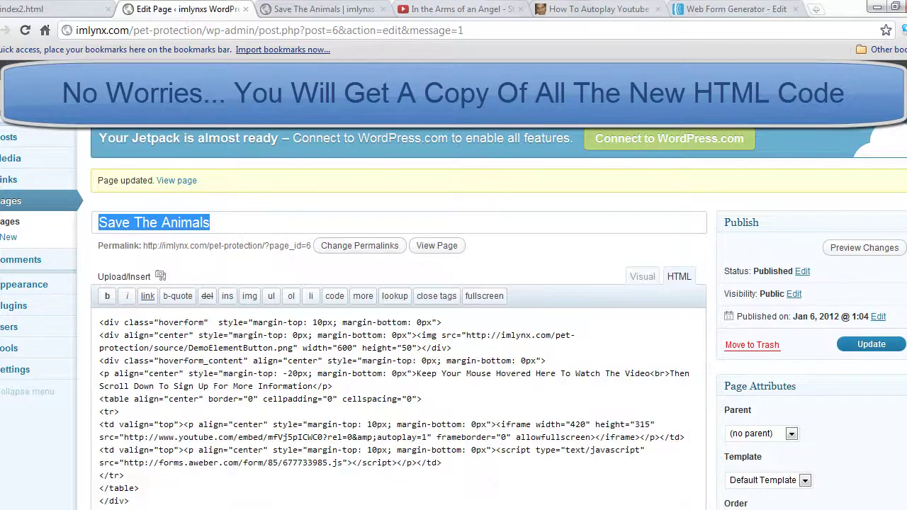
scroll(454, 319, "down", 3)
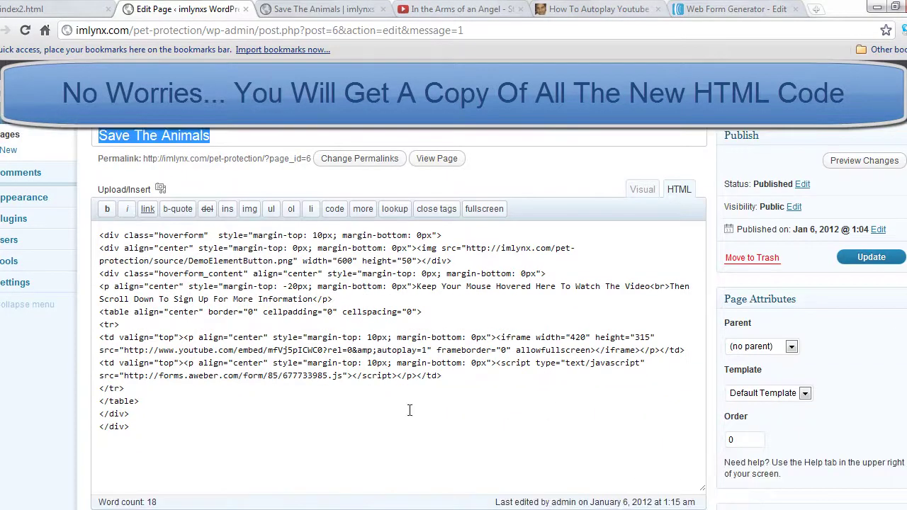